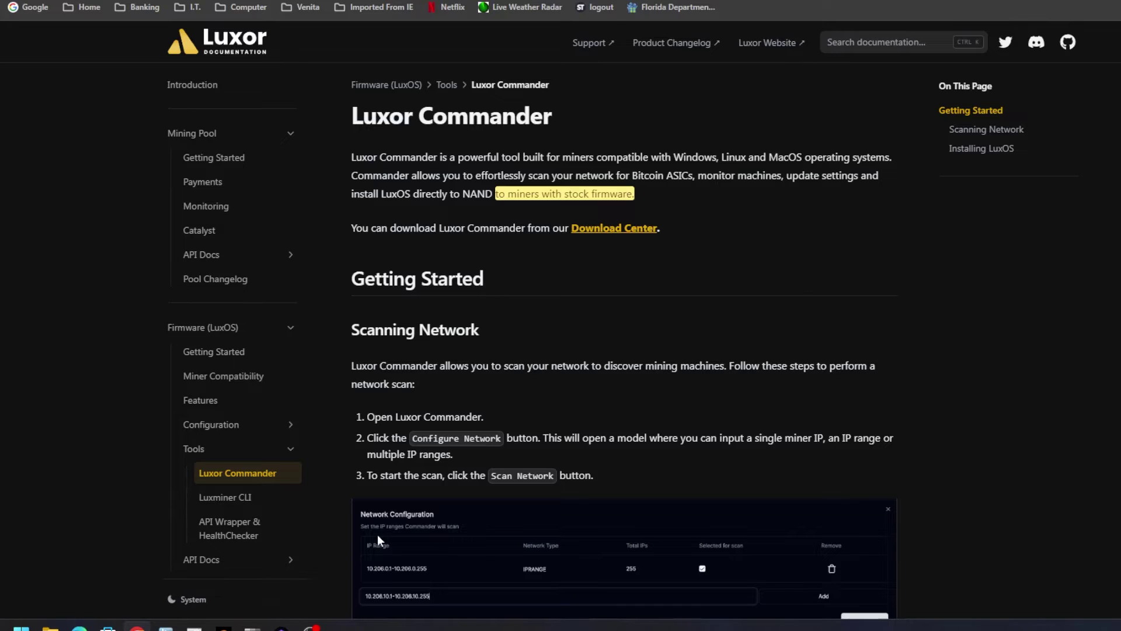
Switch from the Luxor documentation to the Braiins Toolbox device list.
{"action": "mouse_move", "coordinate": [282, 627]}
{"action": "key", "text": "ctrl+Tab"}
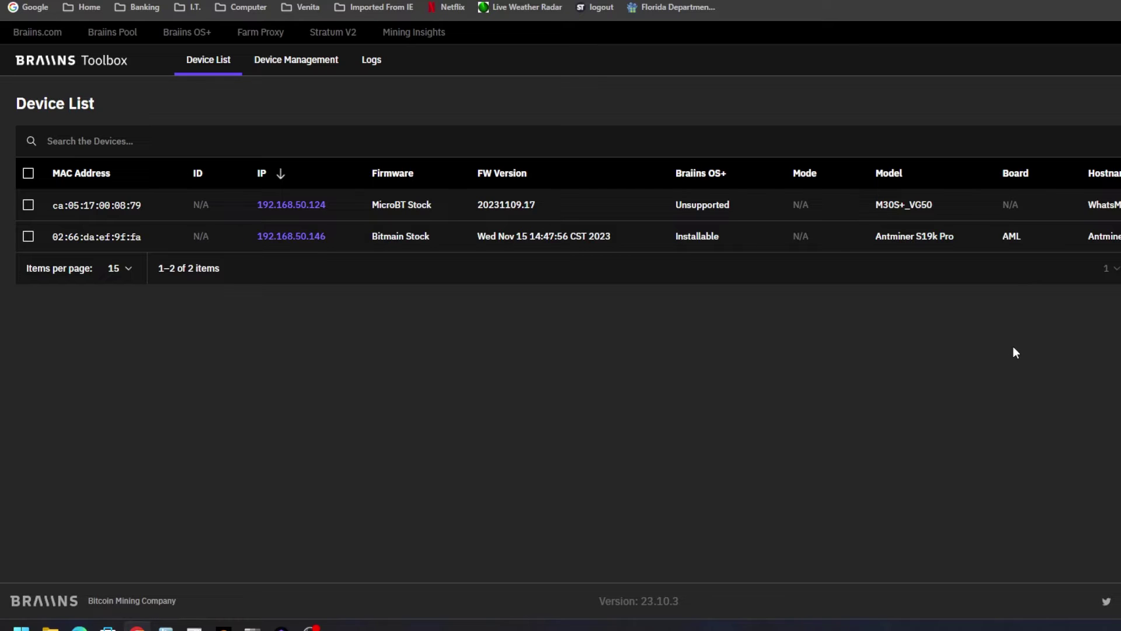
Select the Antminer S19k Pro at 192.168.50.146 and review its model and board details.
{"action": "left_click", "coordinate": [28, 236]}
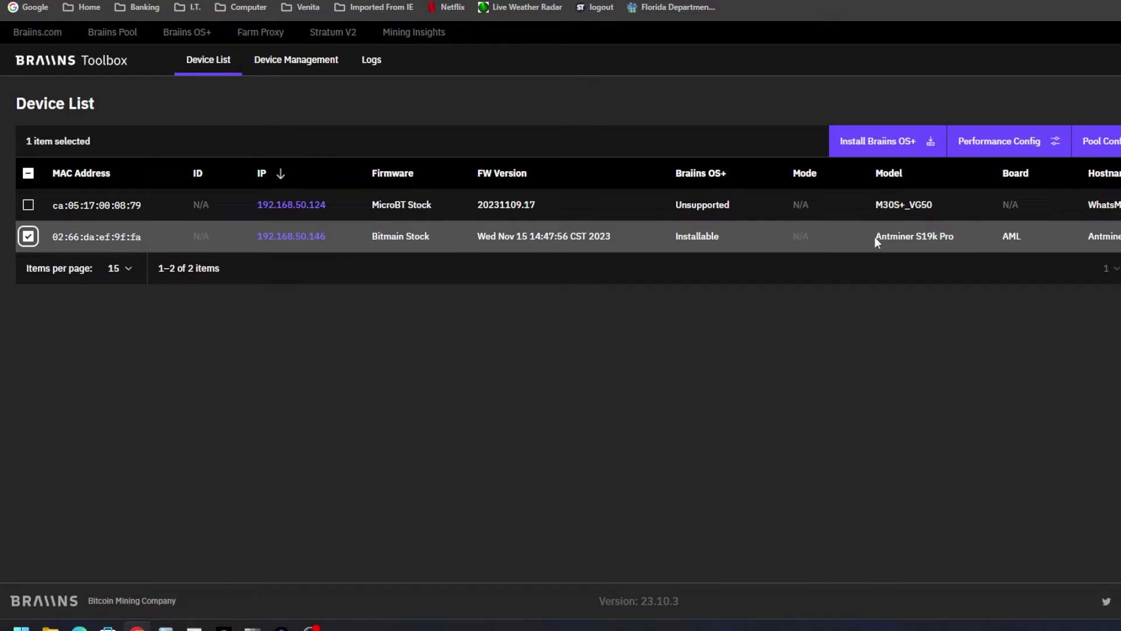
{"action": "left_click_drag", "start_coordinate": [863, 237], "coordinate": [965, 250]}
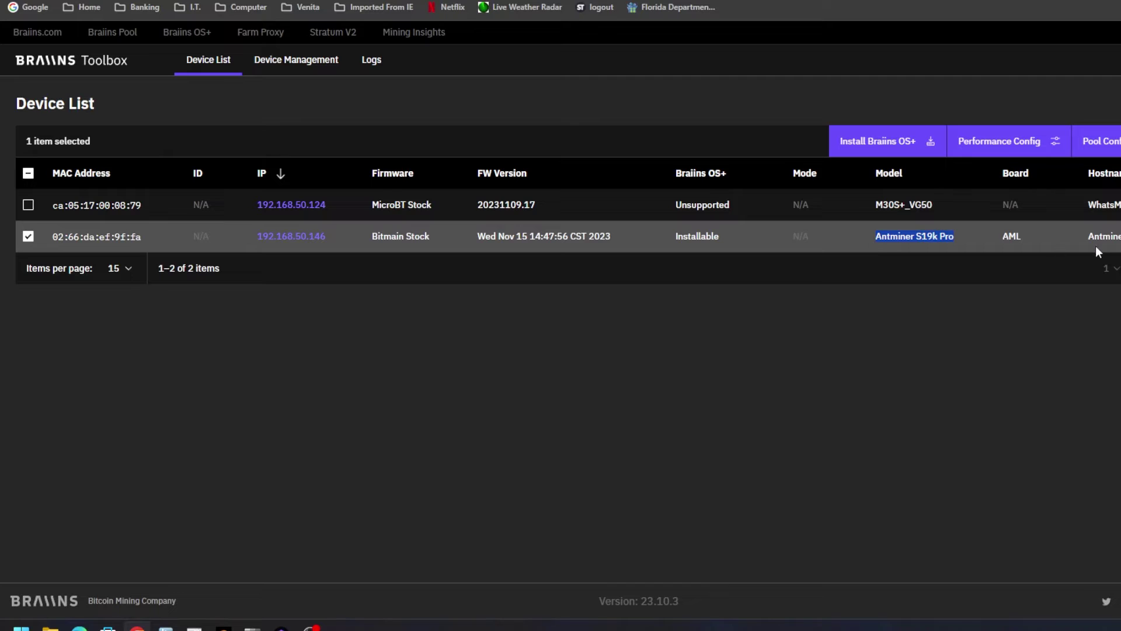
{"action": "left_click_drag", "start_coordinate": [1103, 237], "coordinate": [675, 234]}
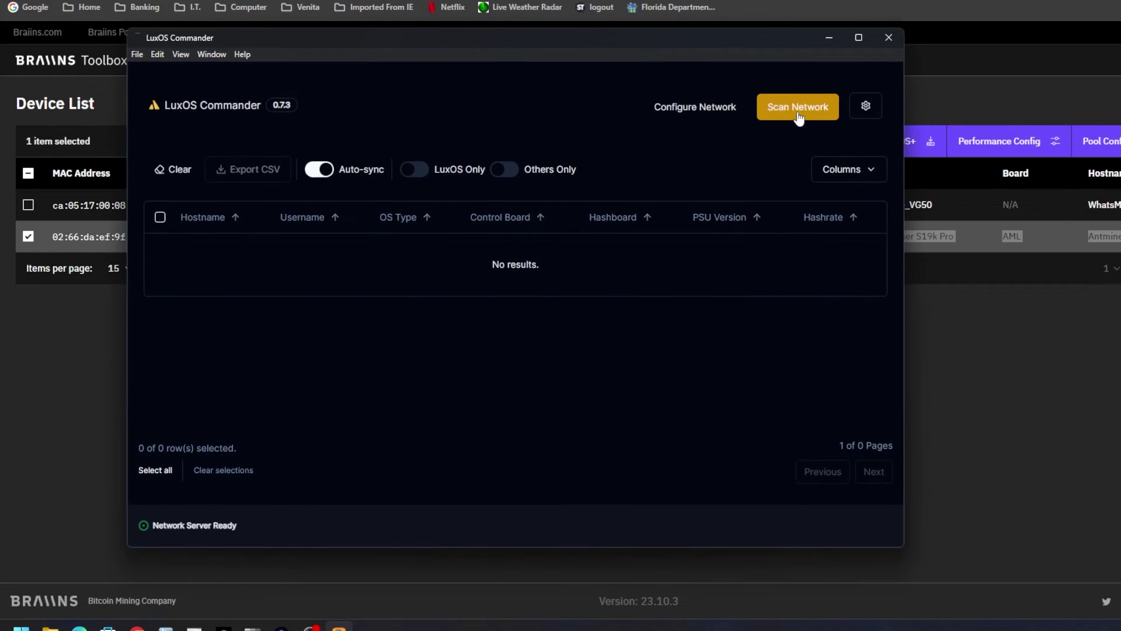
Scan the network in LuxOS Commander to discover the miners on 192.168.50.x.
{"action": "left_click", "coordinate": [798, 111]}
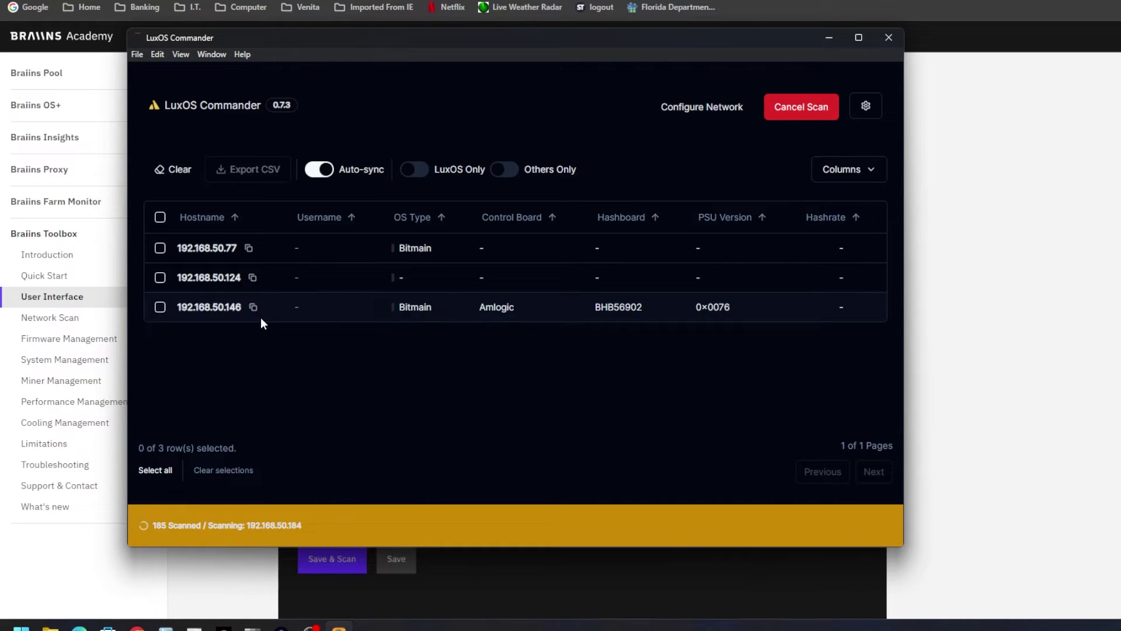
Select the Bitmain miner at 192.168.50.146 and launch the Install LuxOS wizard for it.
{"action": "left_click", "coordinate": [160, 307]}
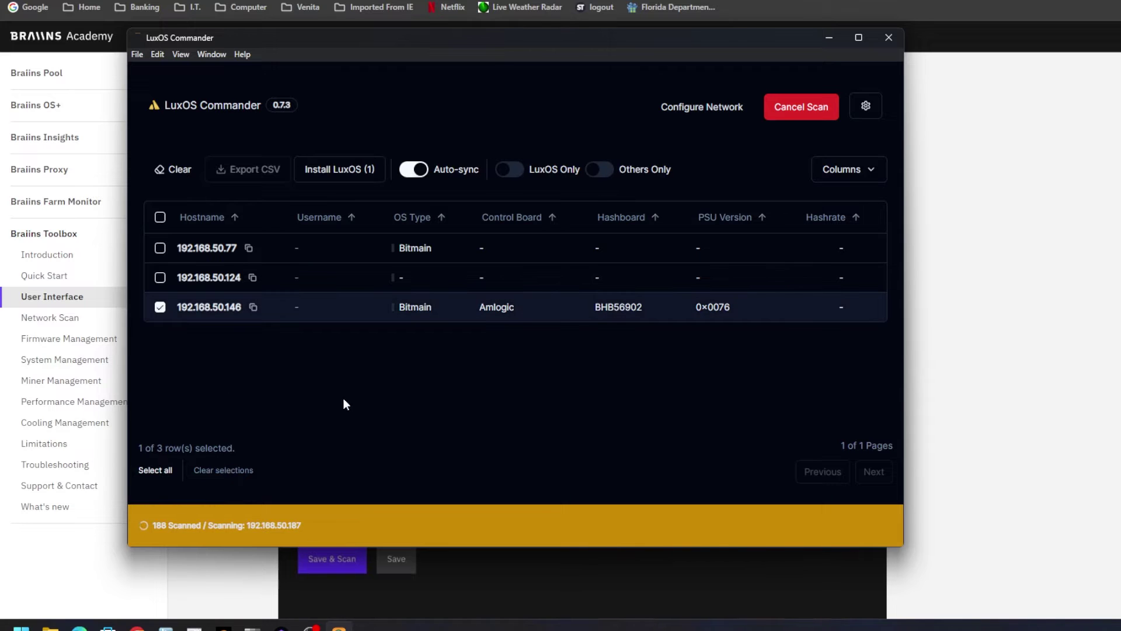
{"action": "left_click", "coordinate": [324, 173]}
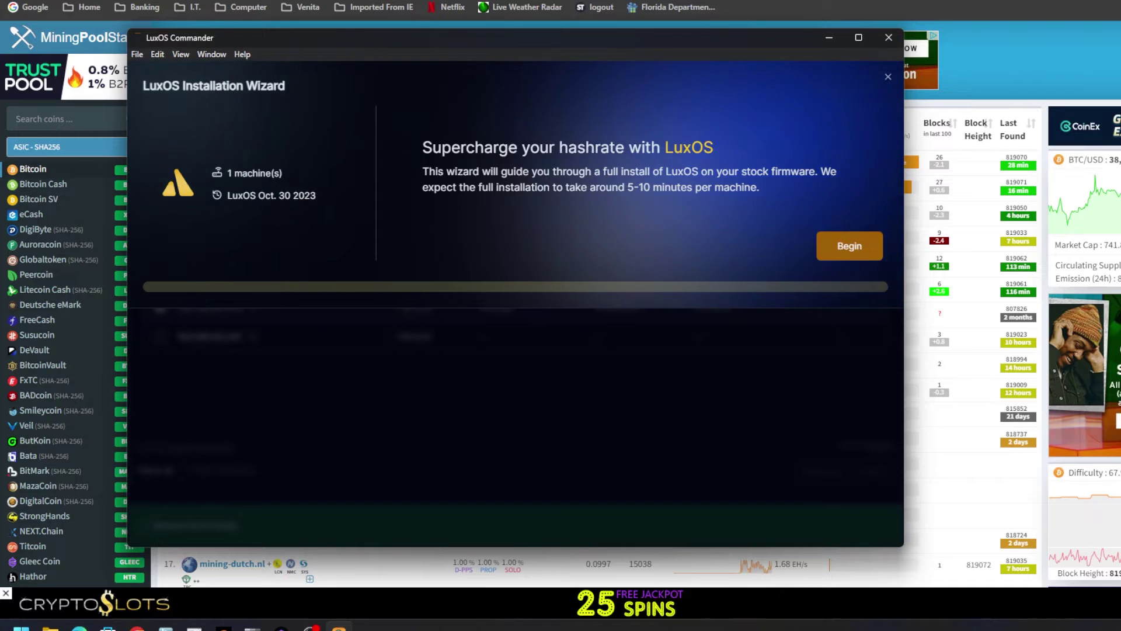
Browse the MiningPoolStats Bitcoin pool ranking to compare luxor.tech with other pools.
{"action": "left_click", "coordinate": [993, 69]}
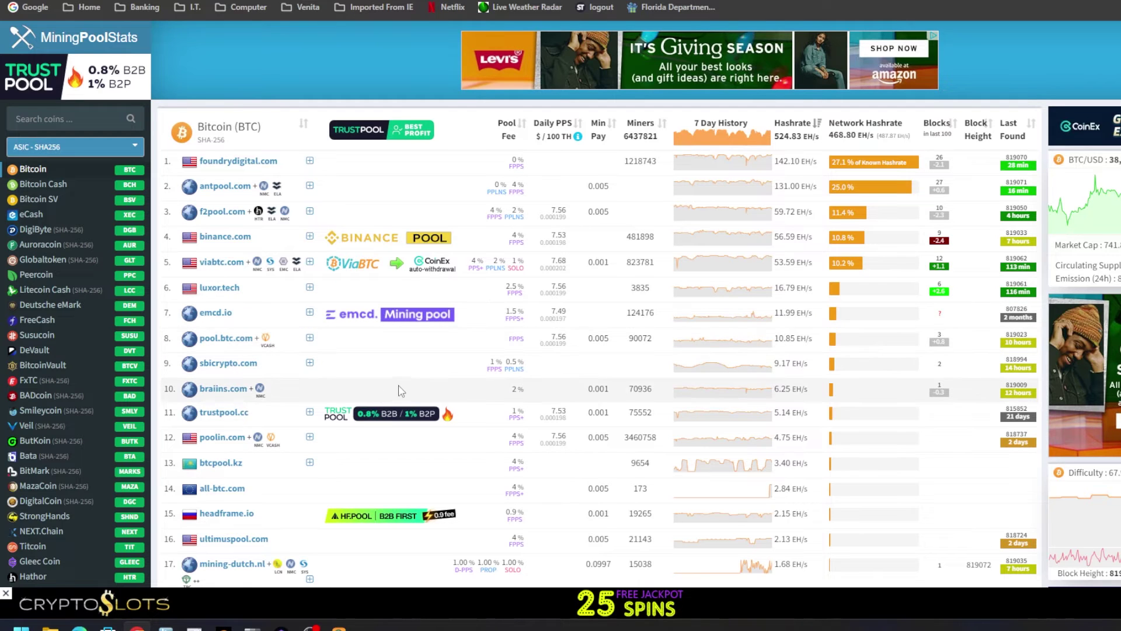
{"action": "scroll", "coordinate": [251, 408], "scroll_direction": "down", "scroll_amount": 5}
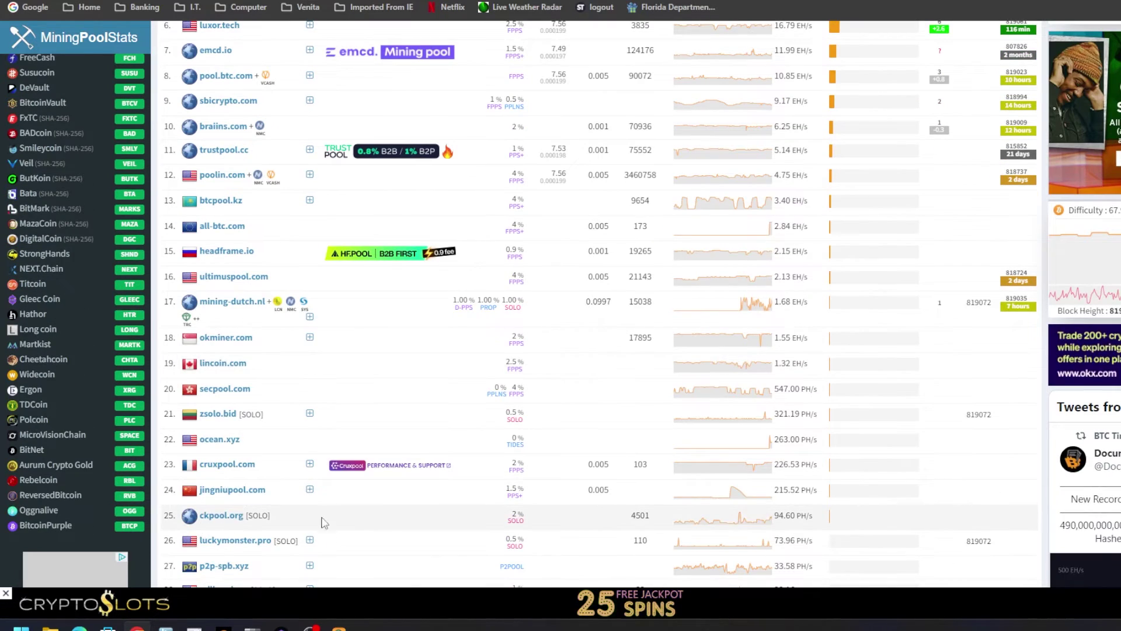
{"action": "scroll", "coordinate": [374, 467], "scroll_direction": "up", "scroll_amount": 5}
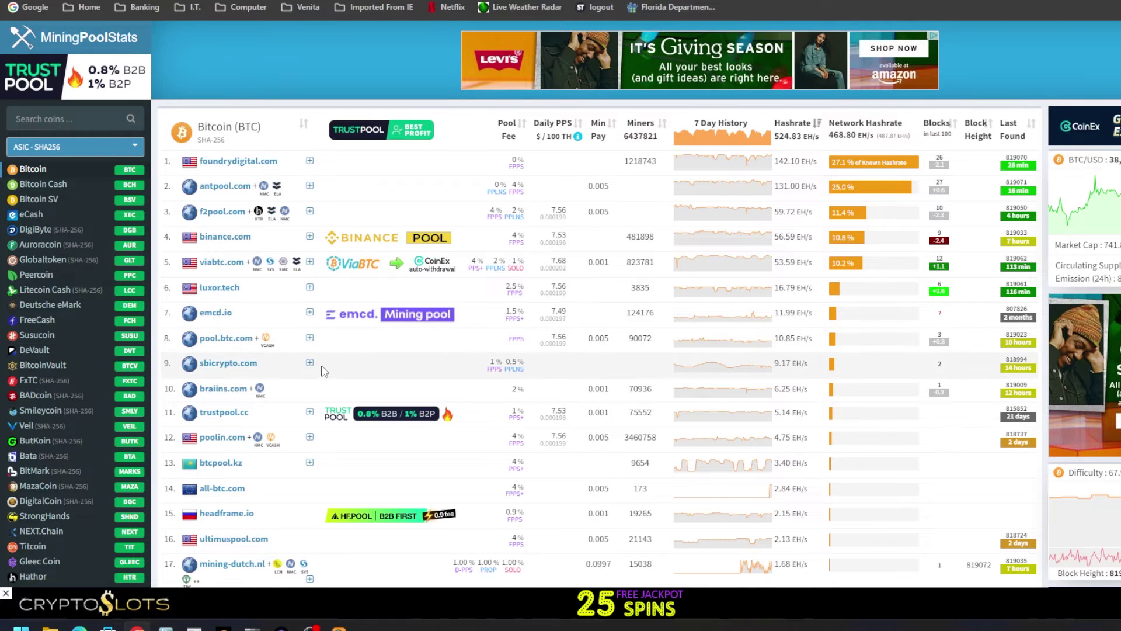
{"action": "scroll", "coordinate": [321, 374], "scroll_direction": "down", "scroll_amount": 2}
{"action": "scroll", "coordinate": [425, 396], "scroll_direction": "up", "scroll_amount": 2}
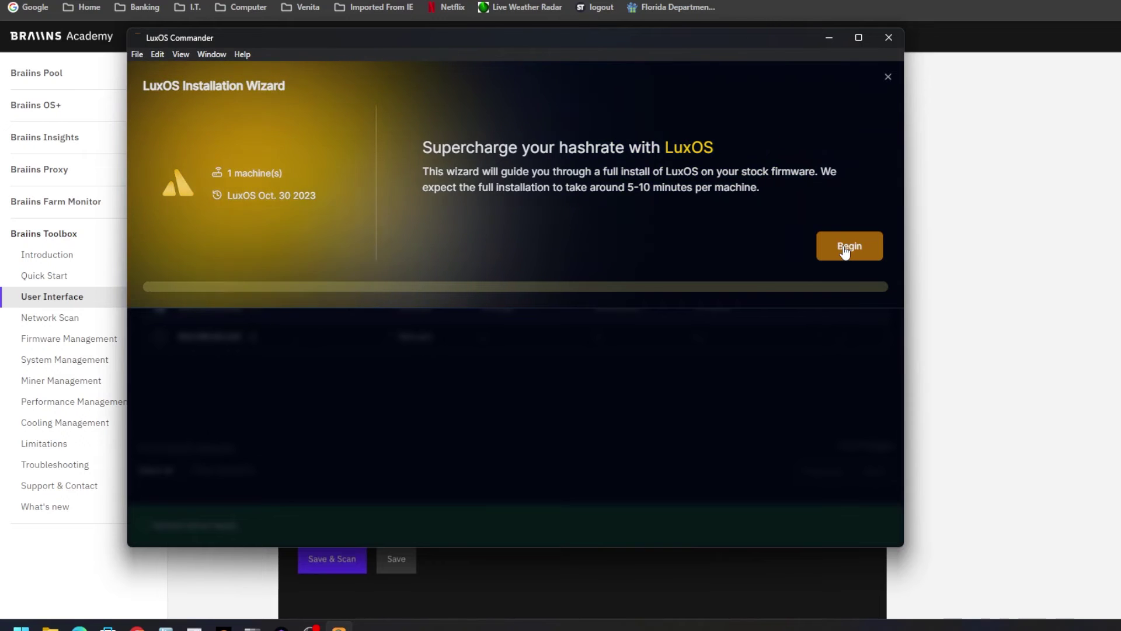
Begin the wizard, activate the license and start installing LuxOS Oct. 30 2023 on the miner.
{"action": "left_click", "coordinate": [844, 250]}
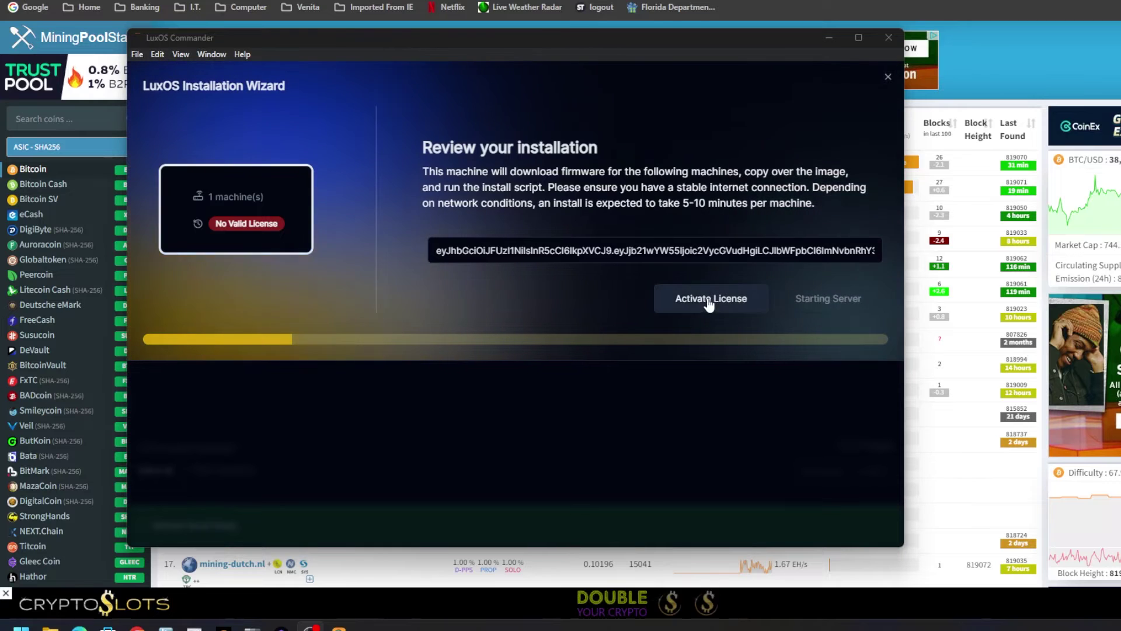
{"action": "left_click", "coordinate": [707, 299]}
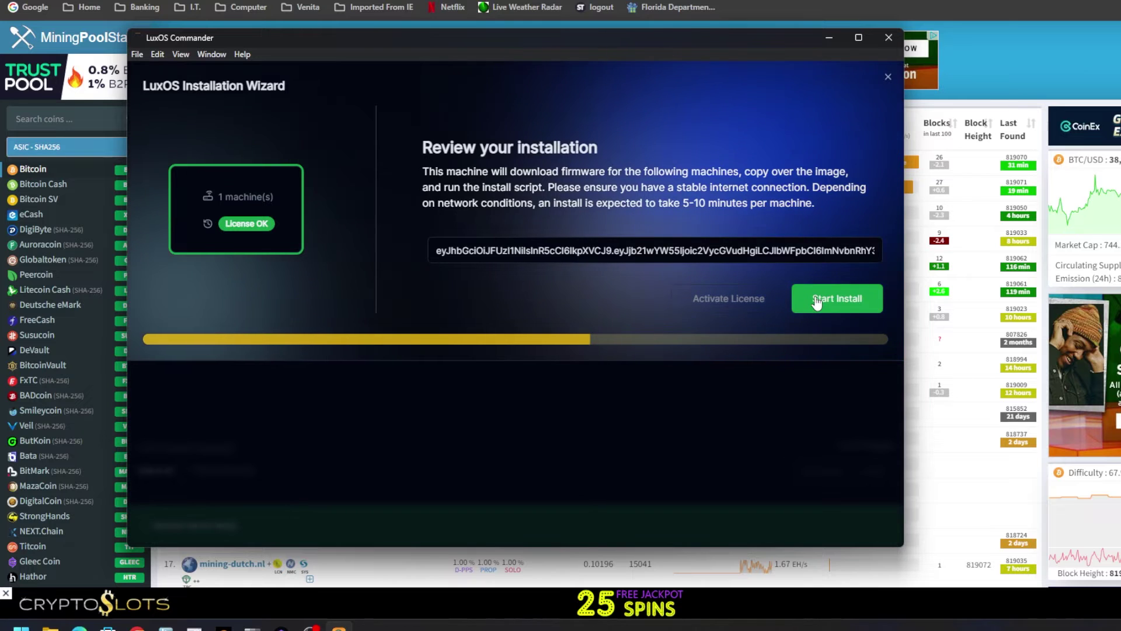
{"action": "left_click", "coordinate": [846, 298]}
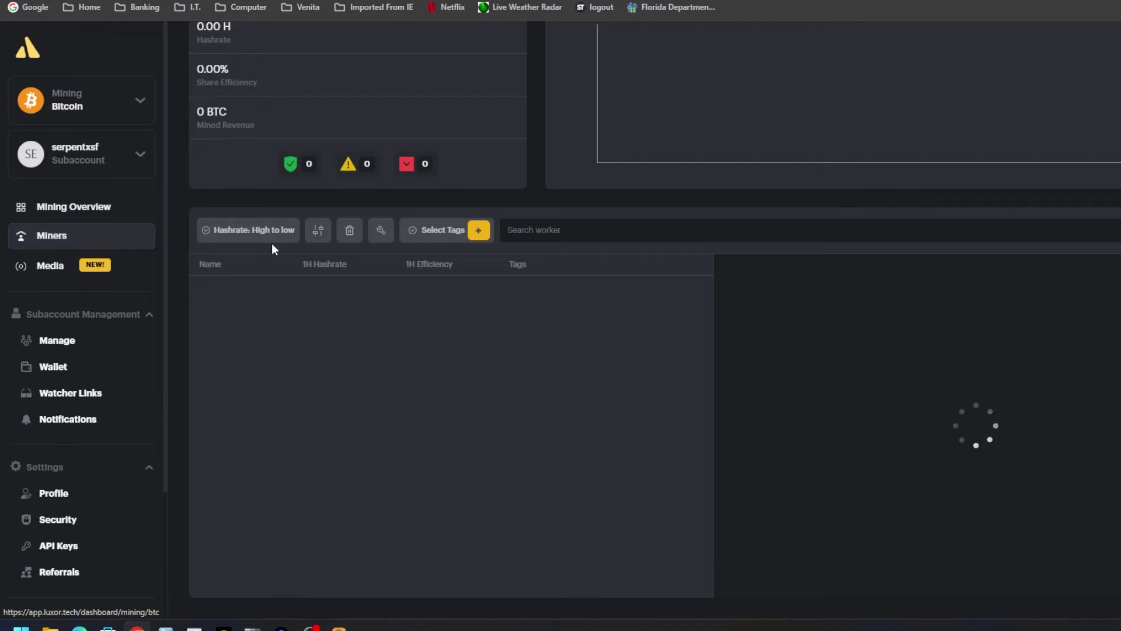
Copy the btc.global.luxor.tech stratum URL, then close the installer after its success message.
{"action": "left_click", "coordinate": [381, 230]}
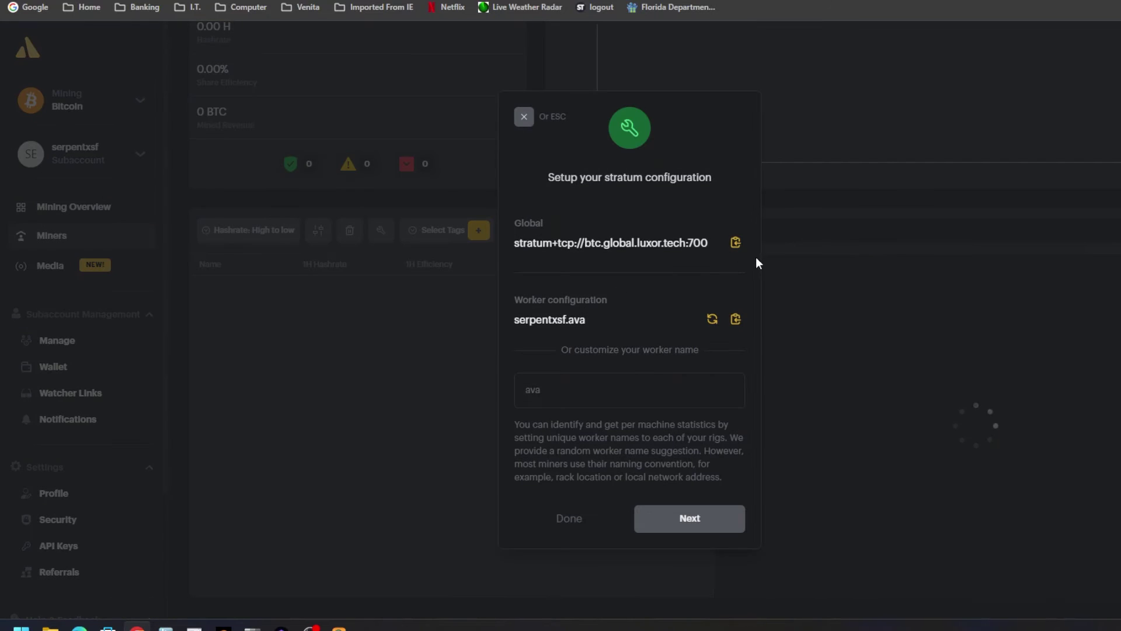
{"action": "left_click", "coordinate": [735, 244]}
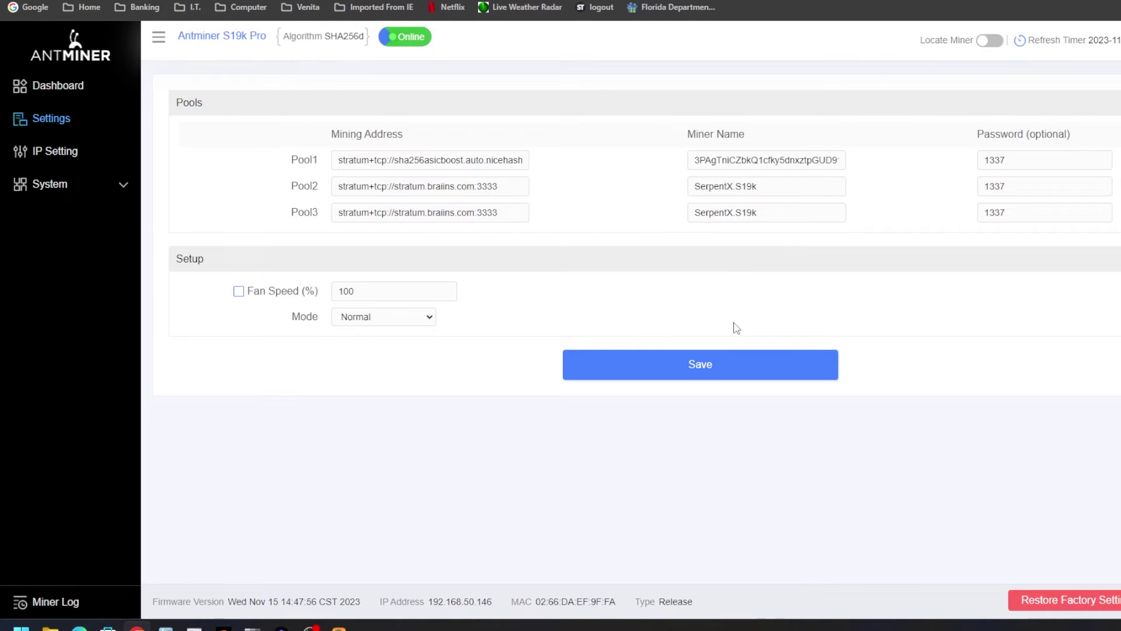
{"action": "left_click", "coordinate": [339, 627]}
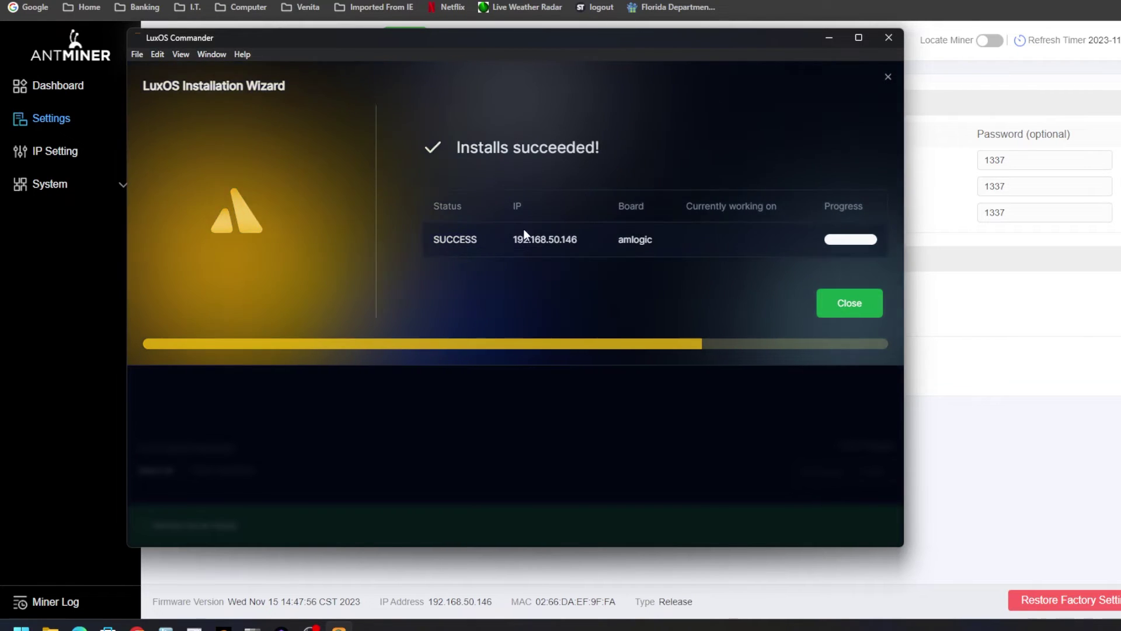
{"action": "left_click_drag", "start_coordinate": [450, 147], "coordinate": [606, 151]}
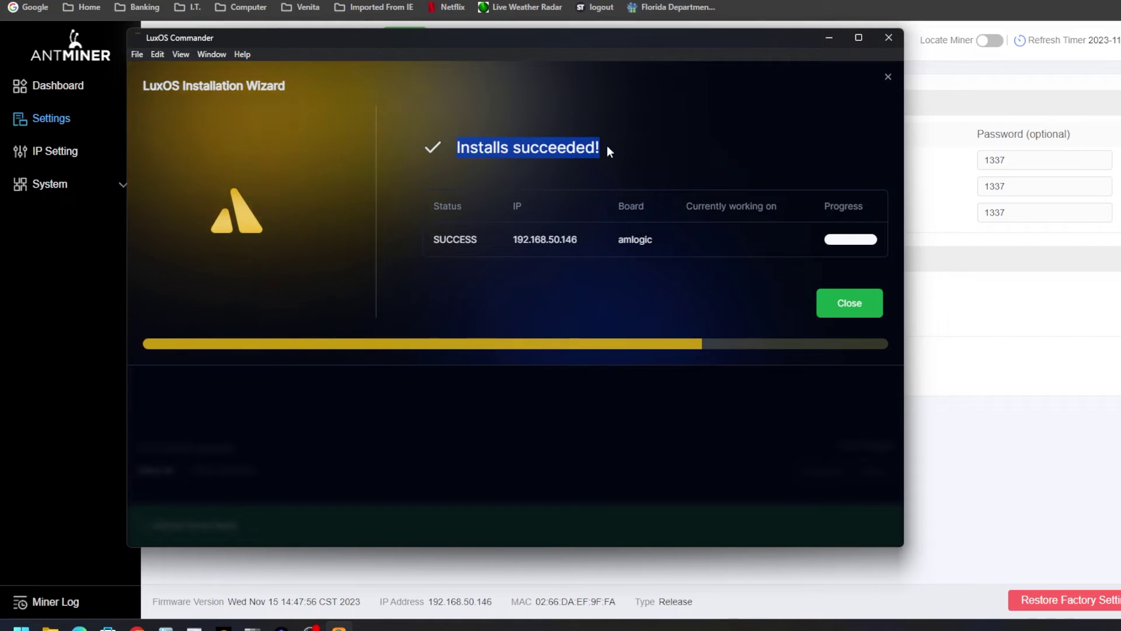
{"action": "left_click", "coordinate": [850, 303]}
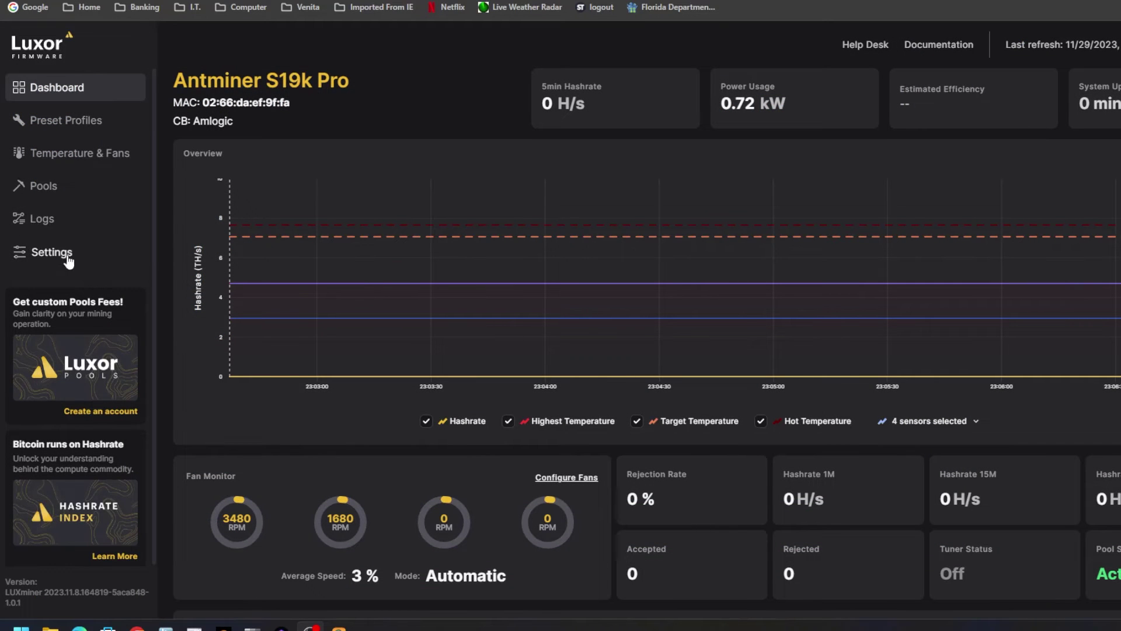
Add a new pool row on the Pools page holding the stratum+tcp://btc.global.luxor.tech:700 URL.
{"action": "left_click", "coordinate": [16, 185]}
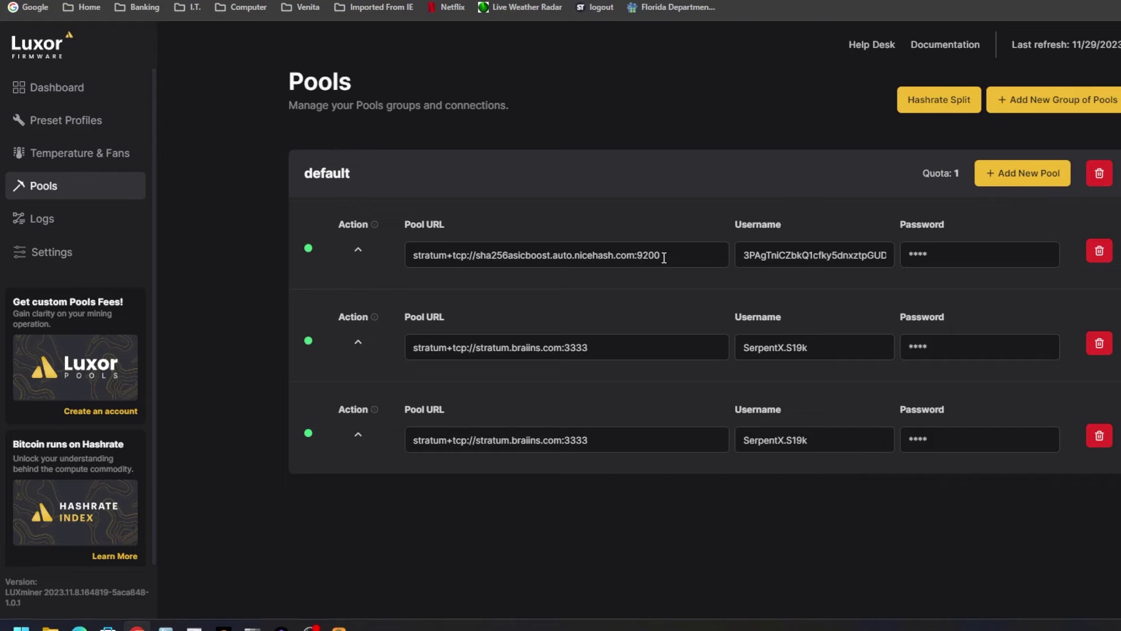
{"action": "left_click_drag", "start_coordinate": [672, 255], "coordinate": [308, 258]}
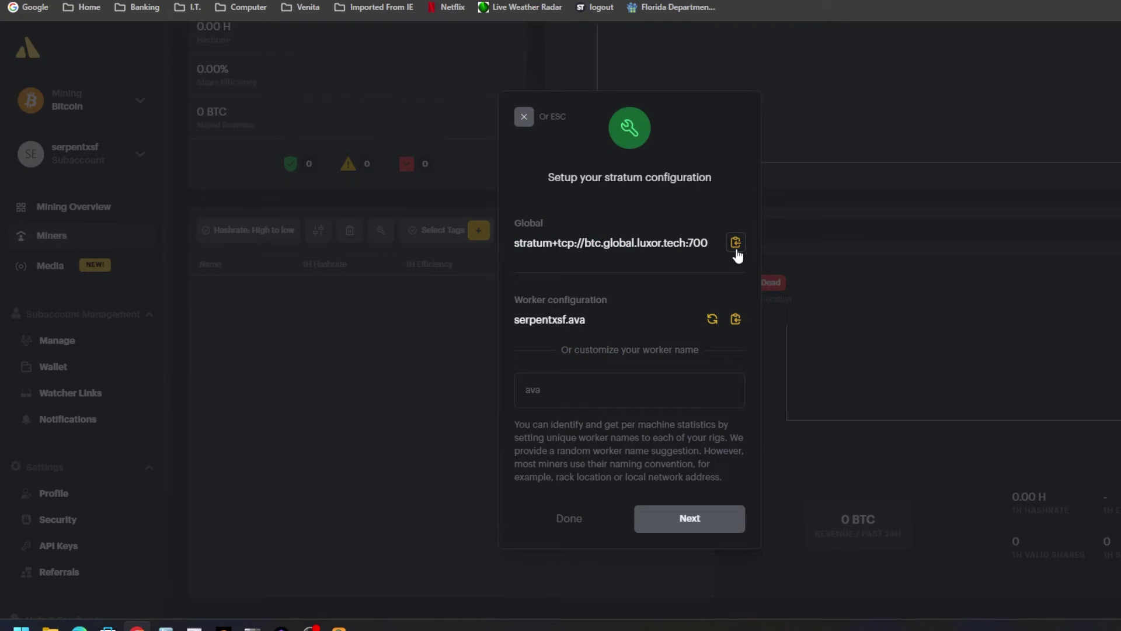
{"action": "left_click", "coordinate": [741, 242]}
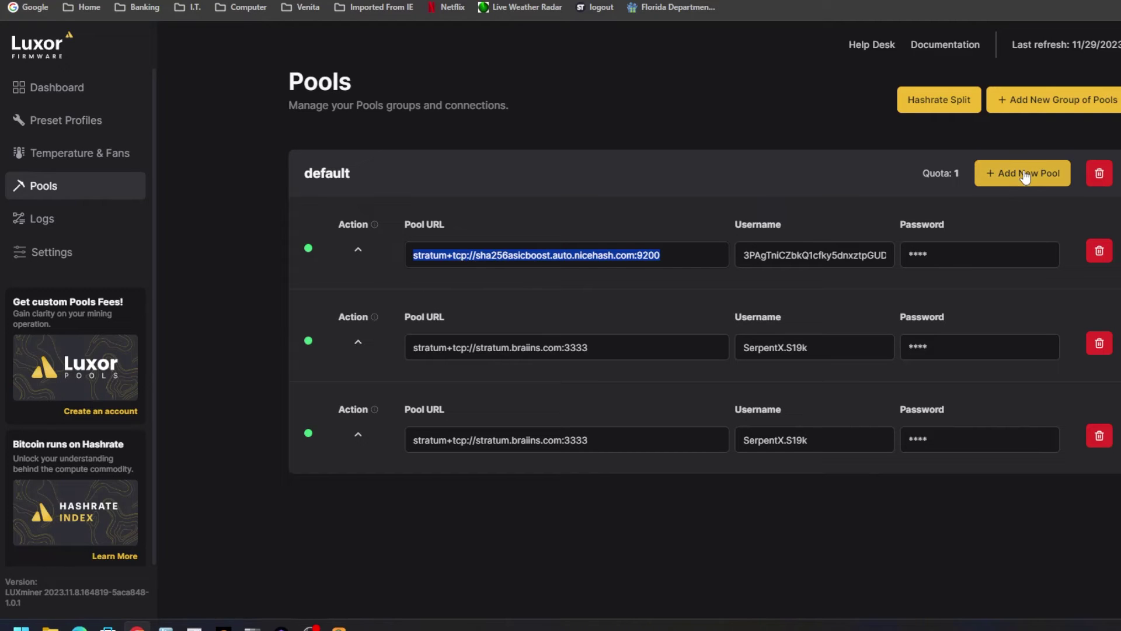
{"action": "left_click", "coordinate": [993, 173]}
{"action": "key", "text": "ctrl+v"}
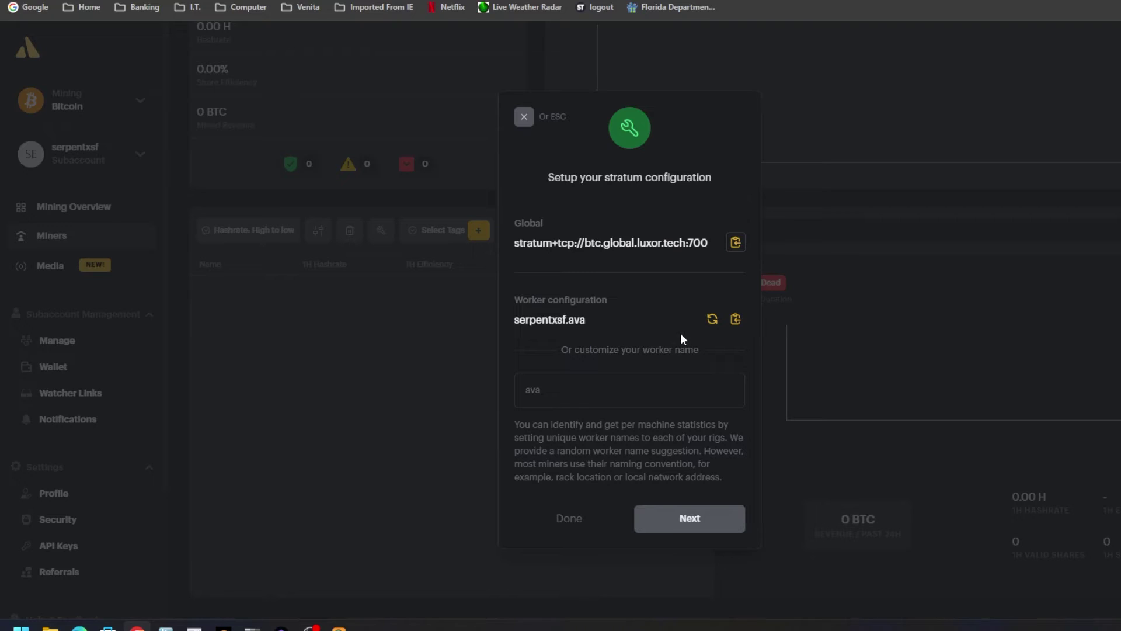
{"action": "left_click_drag", "start_coordinate": [591, 323], "coordinate": [509, 325]}
{"action": "left_click", "coordinate": [515, 326]}
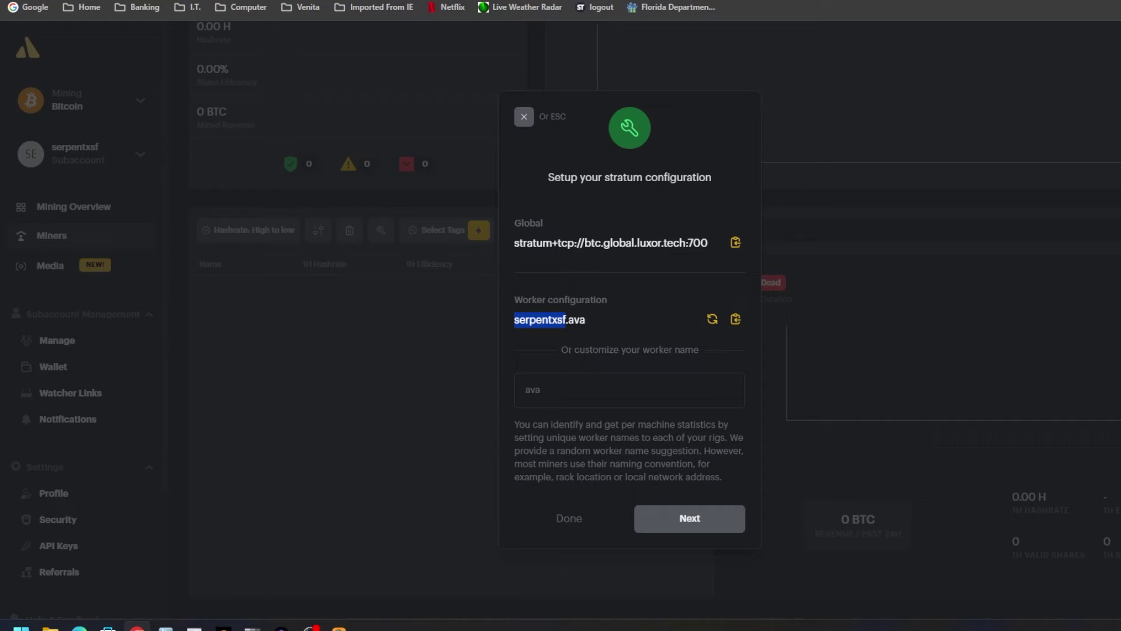
Fill in the new Luxor pool's worker username and password.
{"action": "key", "text": "ctrl+Tab"}
{"action": "left_click", "coordinate": [817, 537]}
{"action": "type", "text": "serpentxst.x19k"}
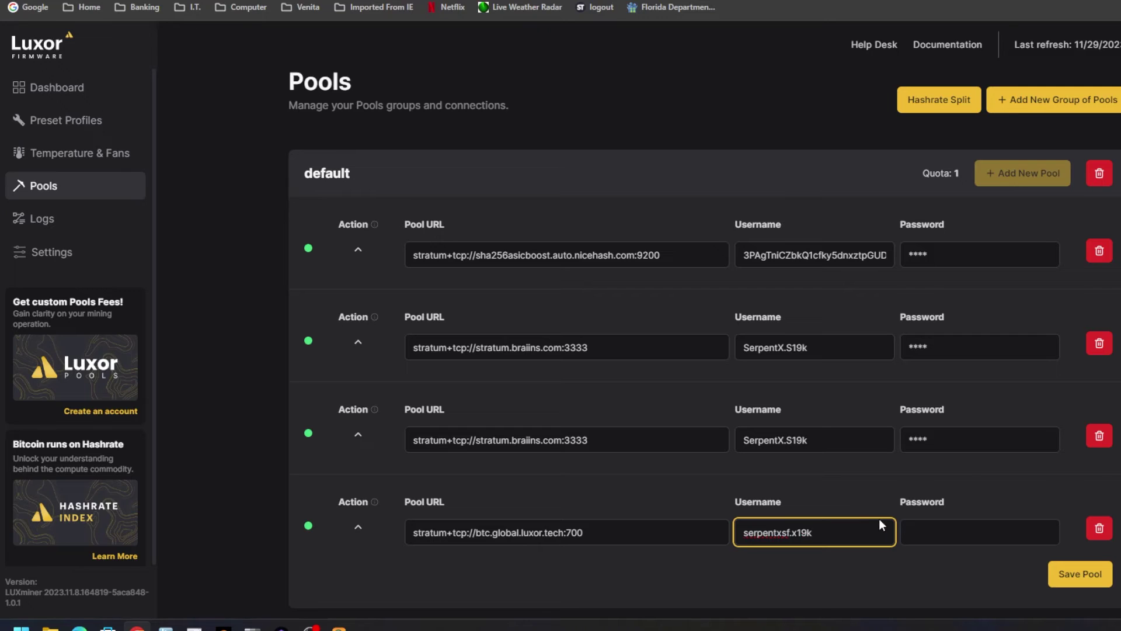
{"action": "left_click", "coordinate": [942, 527]}
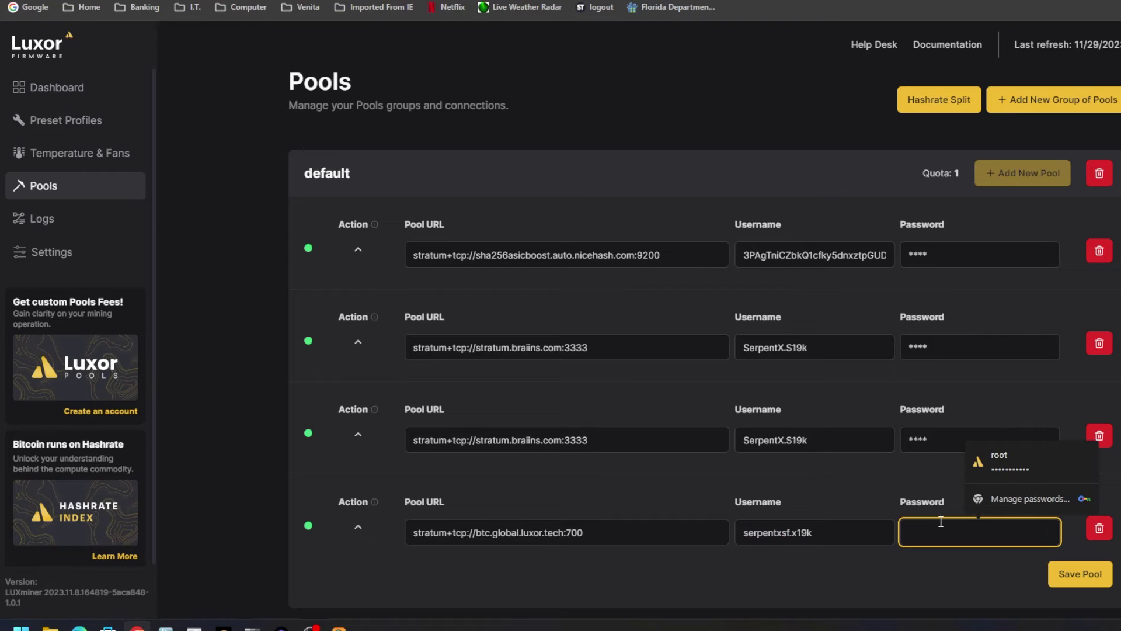
{"action": "type", "text": "x"}
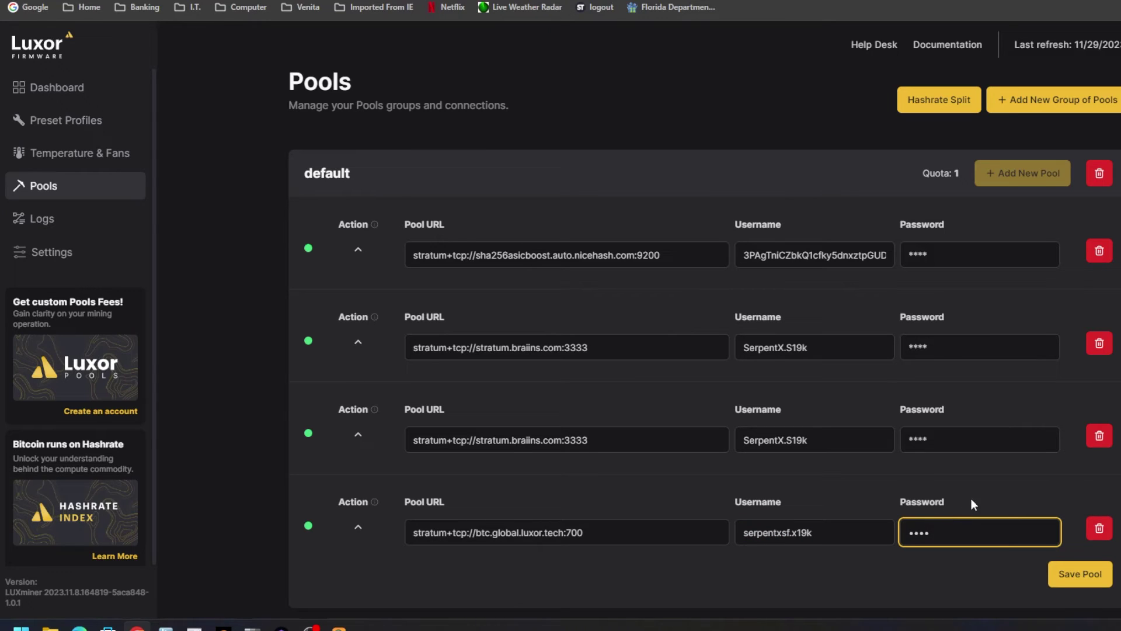
Delete the NiceHash pool from the default group and save the pool list.
{"action": "left_click", "coordinate": [1102, 250]}
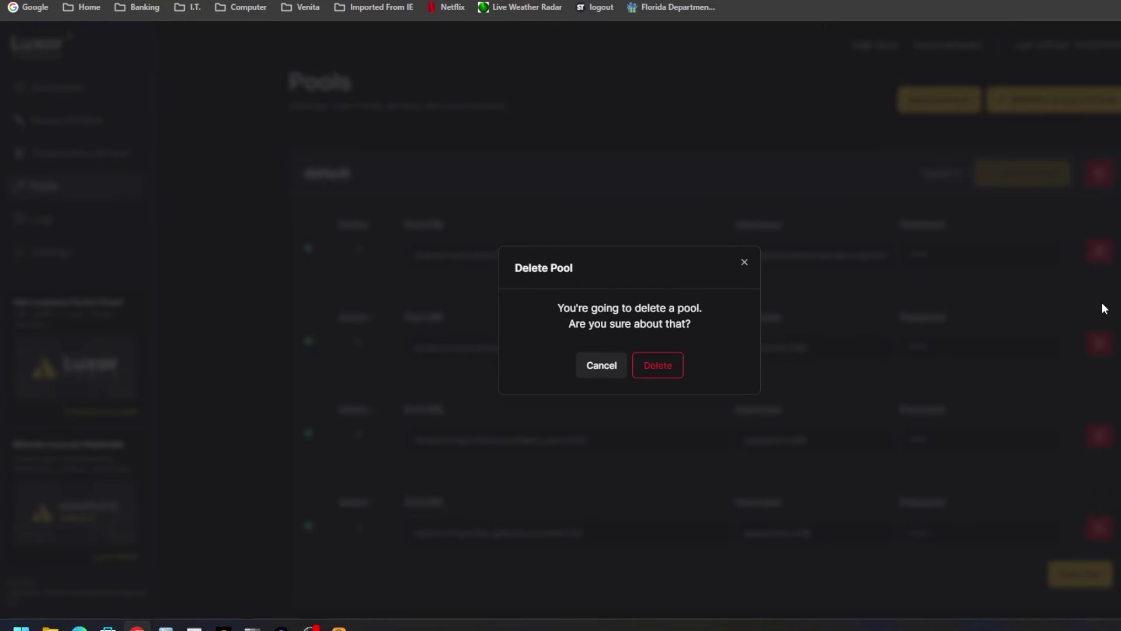
{"action": "left_click", "coordinate": [673, 371]}
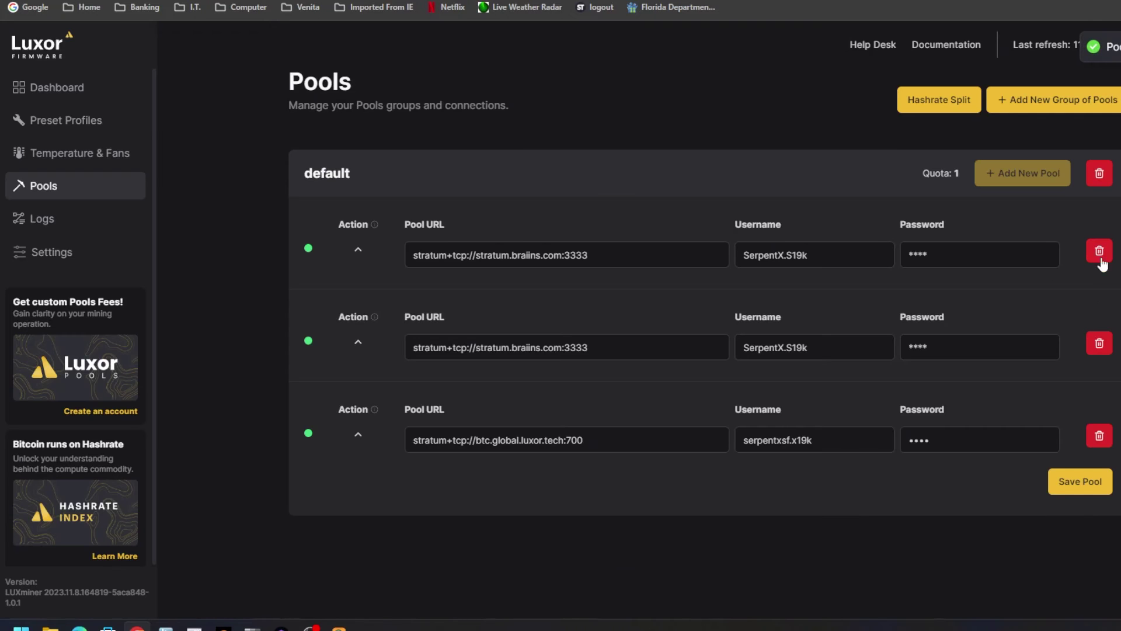
{"action": "left_click", "coordinate": [1090, 305]}
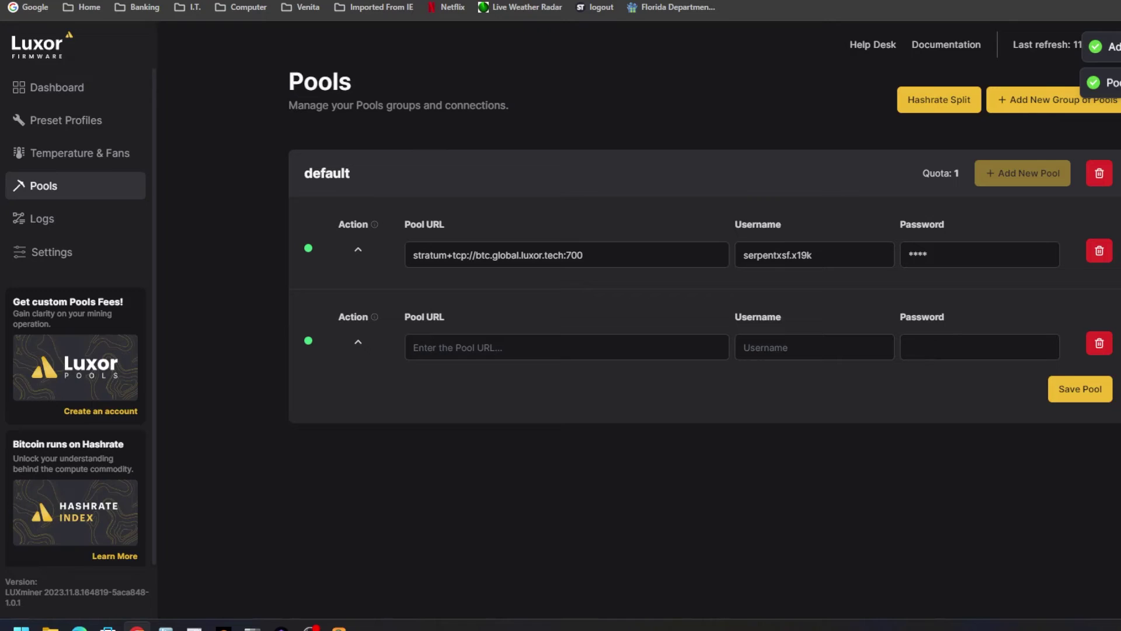
In the Luxor pool setup, customize the worker name with s19k and continue to the connection check.
{"action": "key", "text": "ctrl+Tab"}
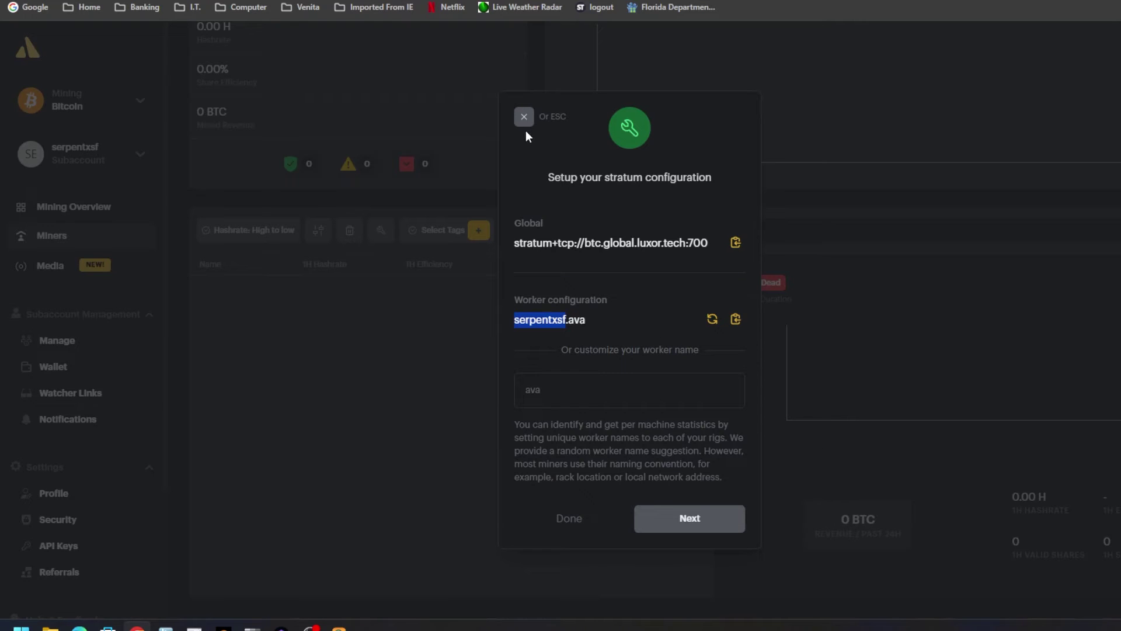
{"action": "left_click", "coordinate": [554, 395]}
{"action": "type", "text": "s"}
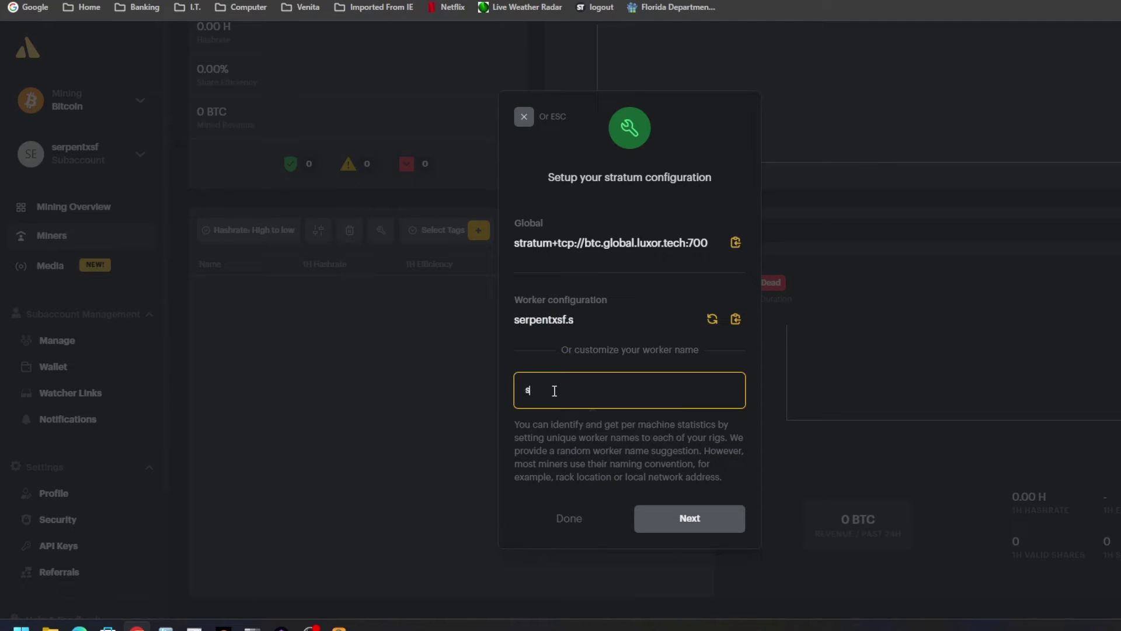
{"action": "type", "text": "19k"}
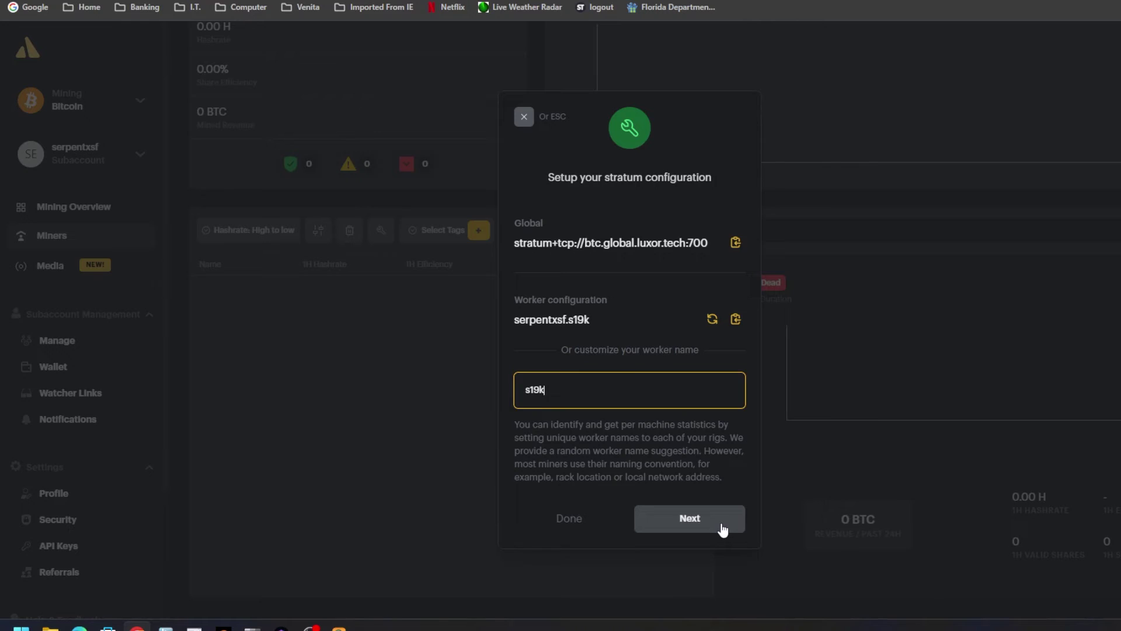
{"action": "left_click", "coordinate": [719, 521]}
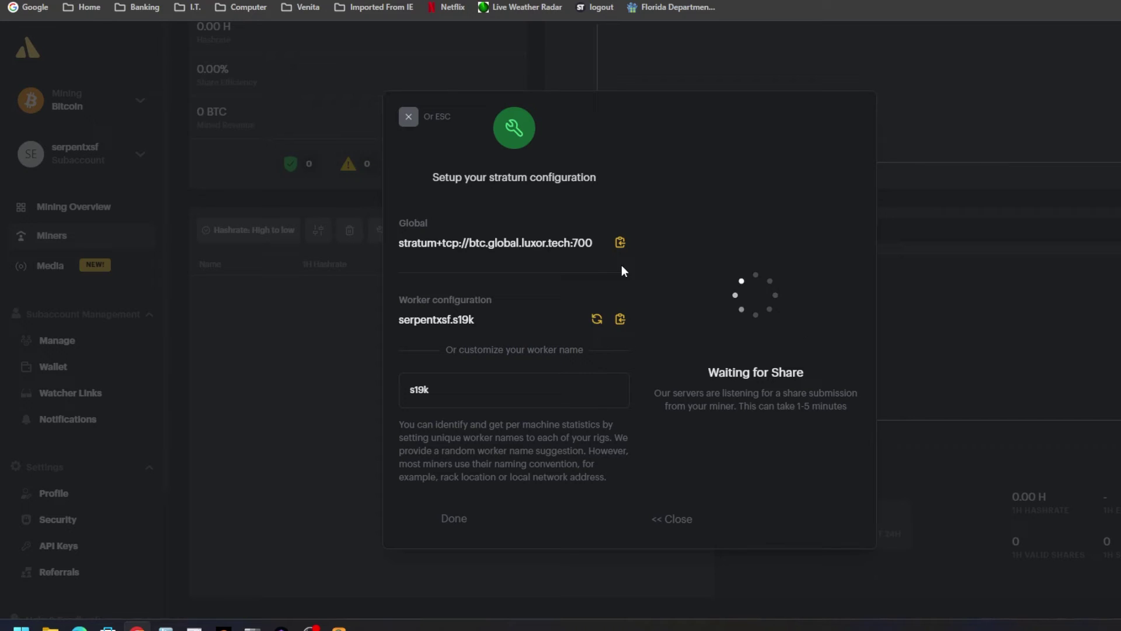
Fill the second pool row with the btc.global.luxor.tech:700 URL, same worker username and a password, then save.
{"action": "left_click", "coordinate": [620, 242]}
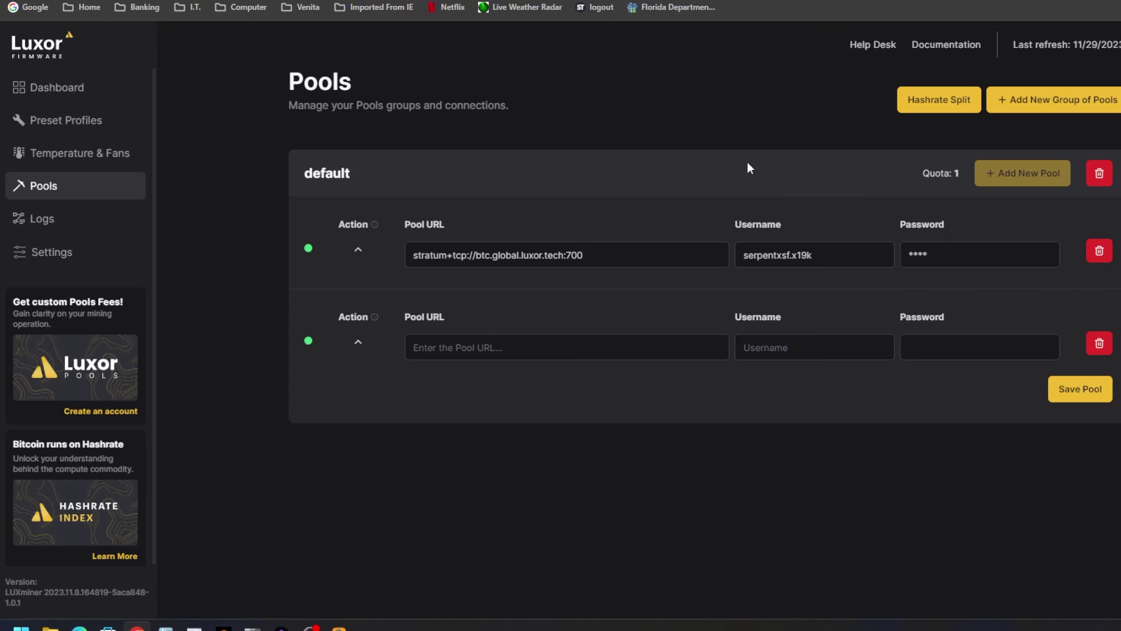
{"action": "left_click", "coordinate": [704, 351]}
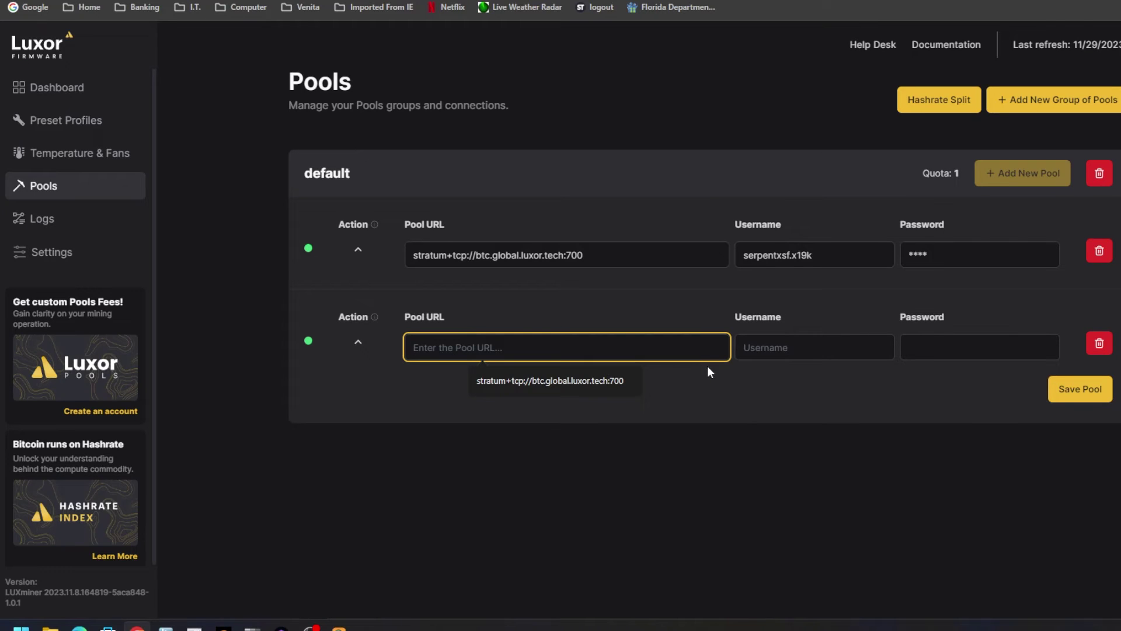
{"action": "left_click", "coordinate": [618, 380]}
{"action": "left_click", "coordinate": [839, 346]}
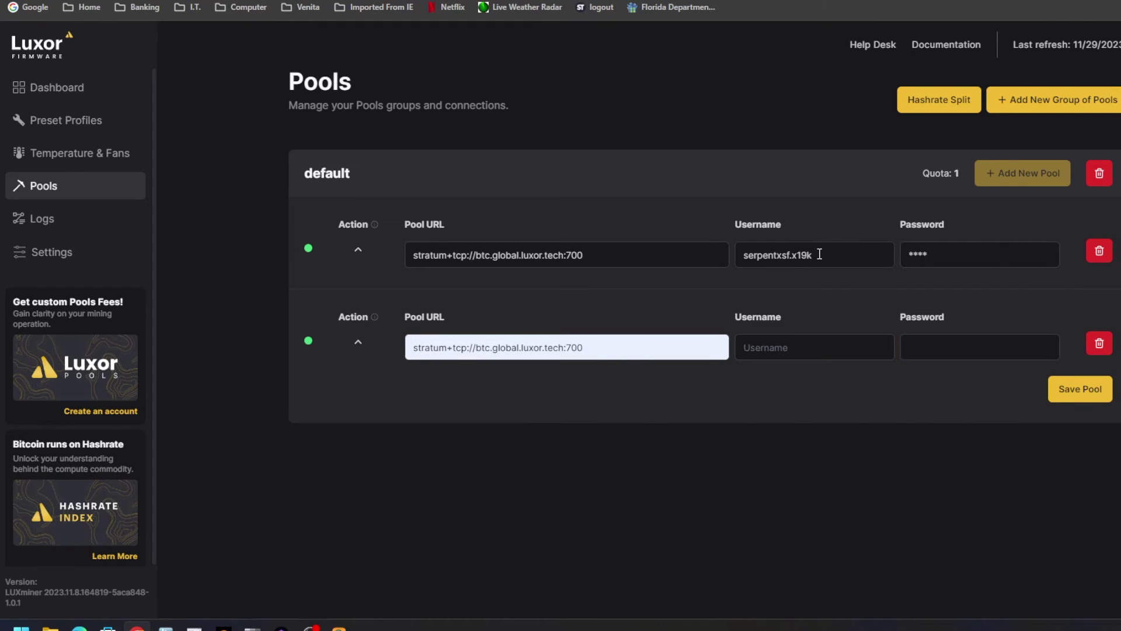
{"action": "double_click", "coordinate": [823, 254]}
{"action": "left_click", "coordinate": [835, 350]}
{"action": "key", "text": "ctrl+v"}
{"action": "left_click", "coordinate": [993, 345]}
{"action": "type", "text": "1234"}
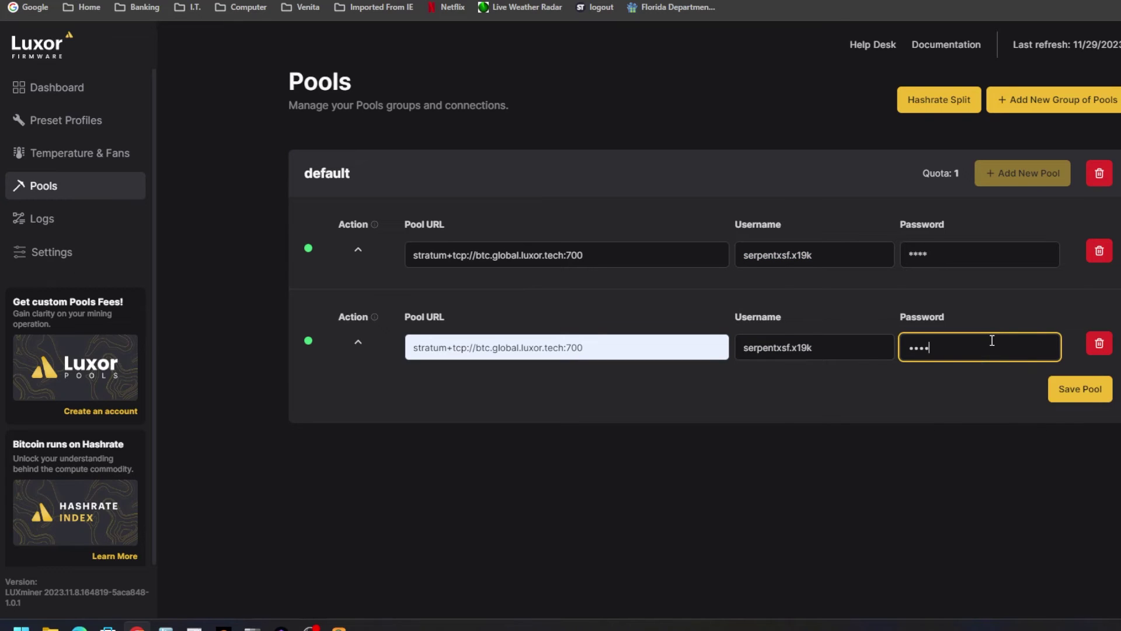
{"action": "left_click", "coordinate": [1089, 390]}
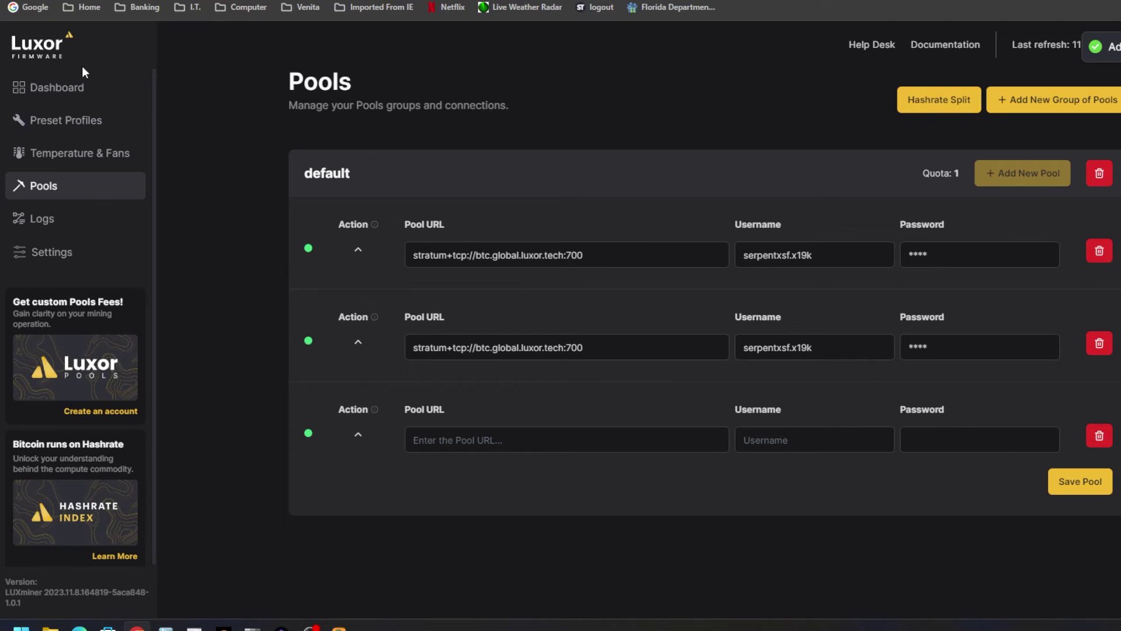
Check the climbing hashrate on the LuxOS Dashboard, then go to Settings for the 192.168.50.146 network configuration.
{"action": "right_click", "coordinate": [63, 94]}
{"action": "left_click", "coordinate": [64, 92]}
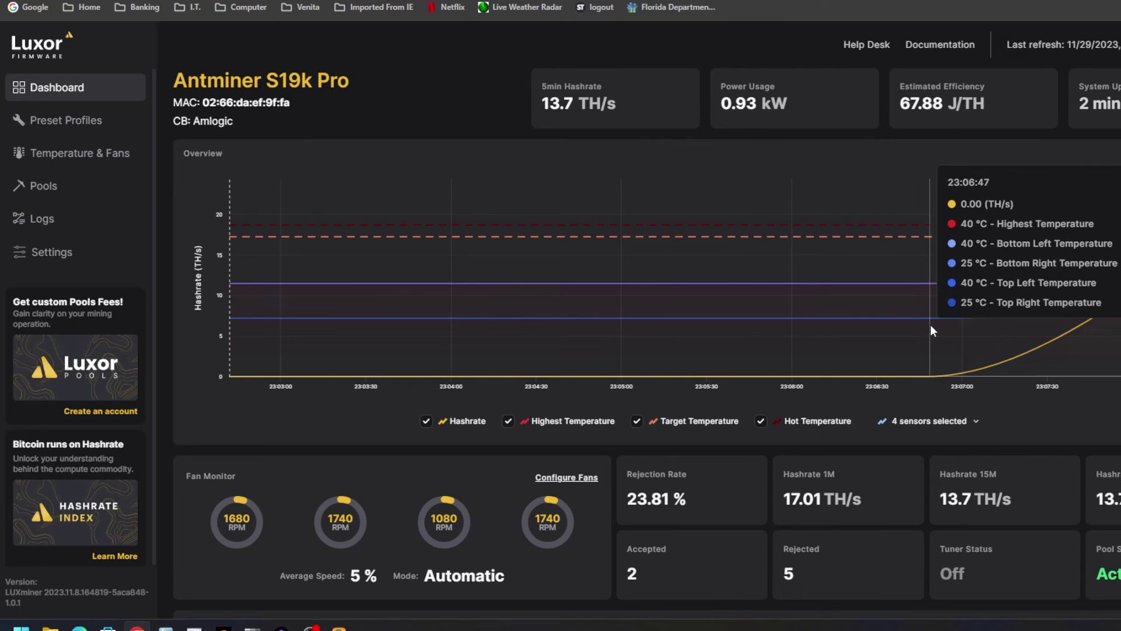
{"action": "left_click", "coordinate": [52, 254]}
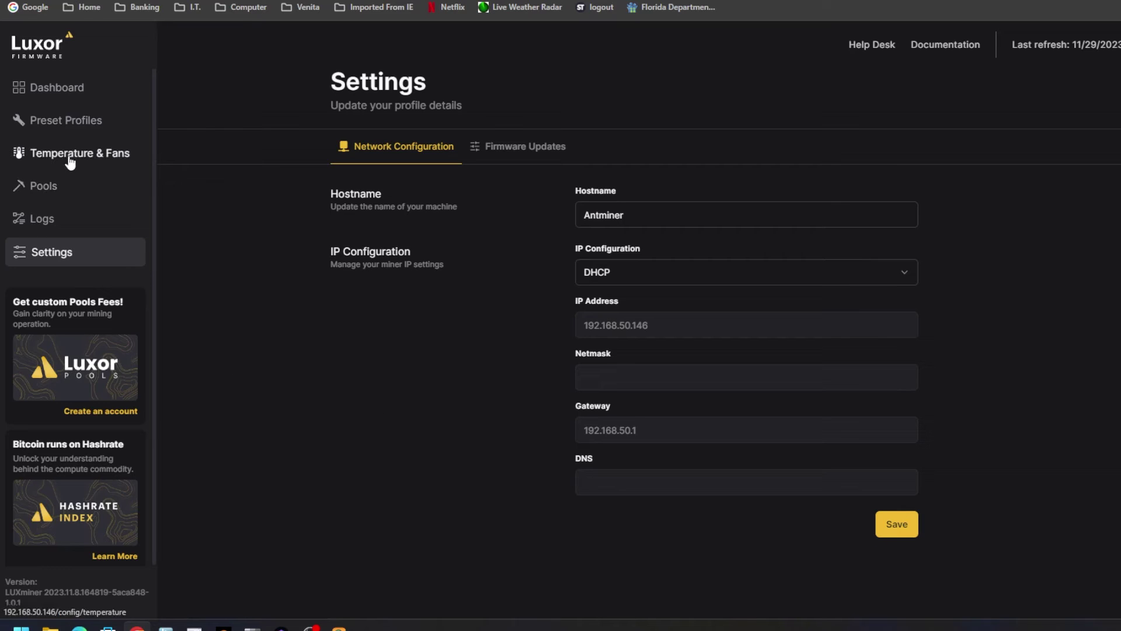
Turn Automatic Updates on, with current firmware v2023.11.8.164819-5aca848-1.0.1.
{"action": "left_click", "coordinate": [509, 149]}
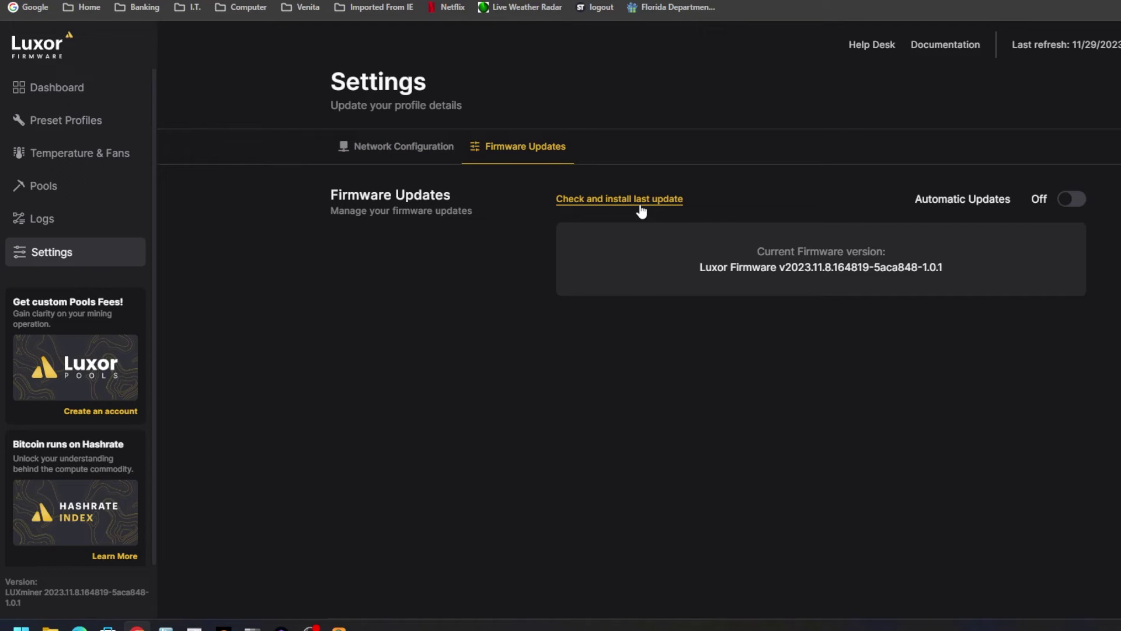
{"action": "left_click_drag", "start_coordinate": [968, 271], "coordinate": [780, 275]}
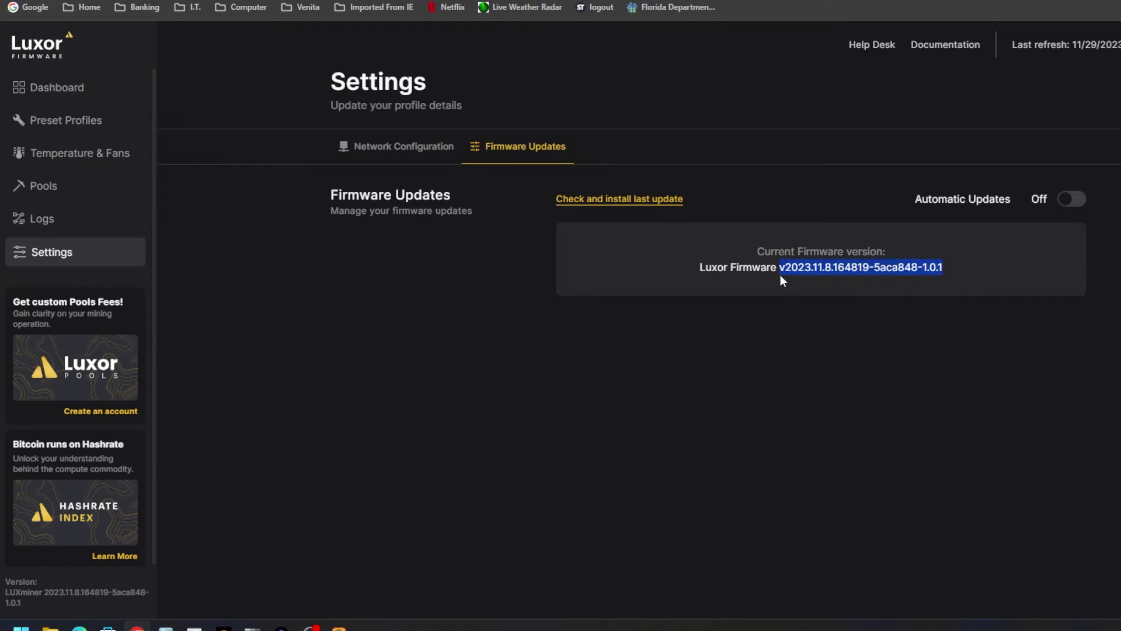
{"action": "left_click", "coordinate": [985, 314]}
{"action": "left_click", "coordinate": [1073, 202]}
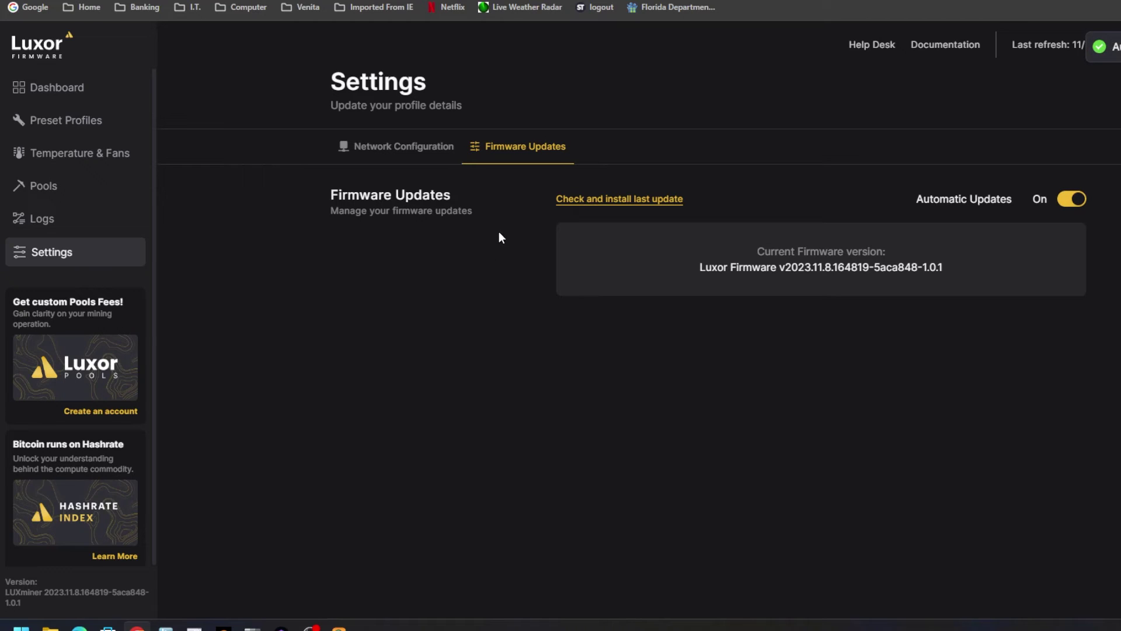
Review the log history and the two active Luxor stratum pools, then go to Temperature & Fans.
{"action": "left_click", "coordinate": [44, 220]}
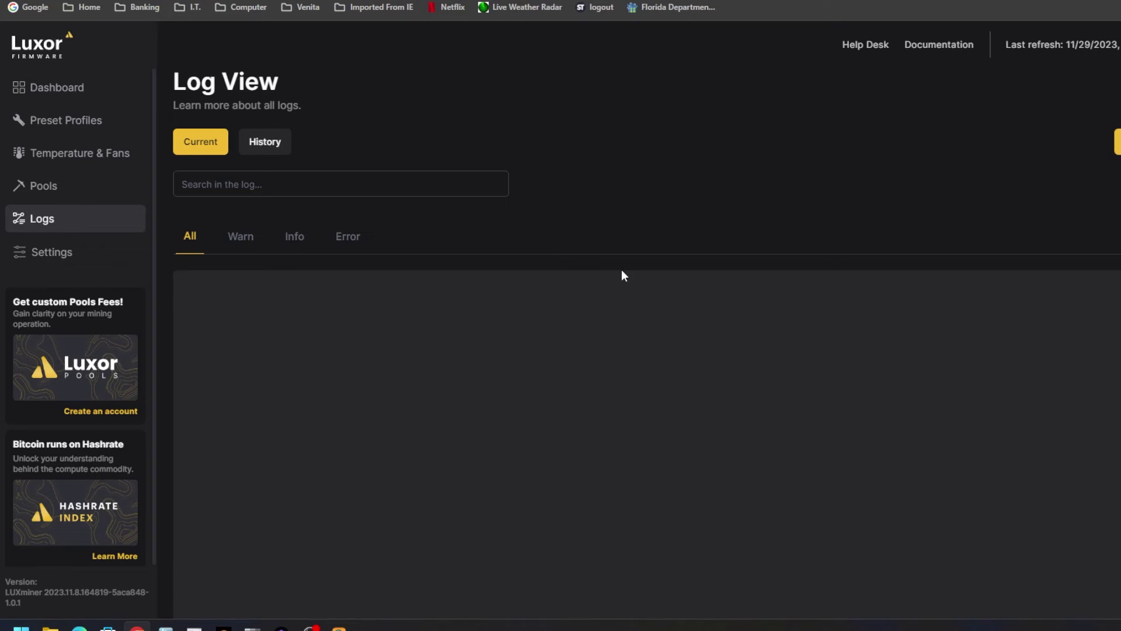
{"action": "left_click", "coordinate": [256, 146]}
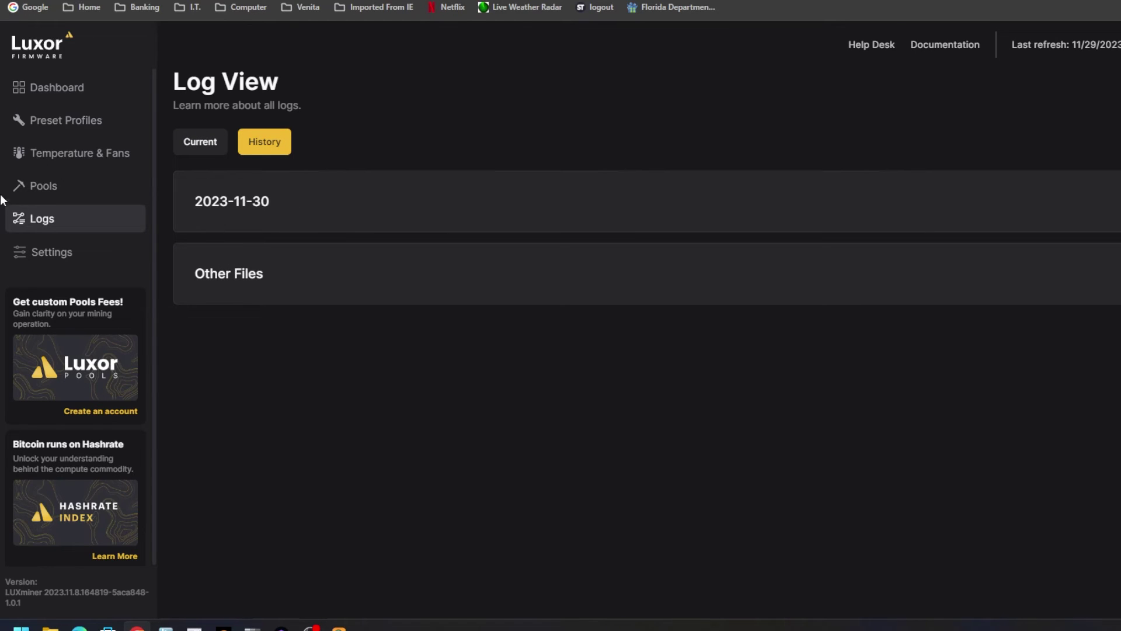
{"action": "left_click", "coordinate": [55, 188]}
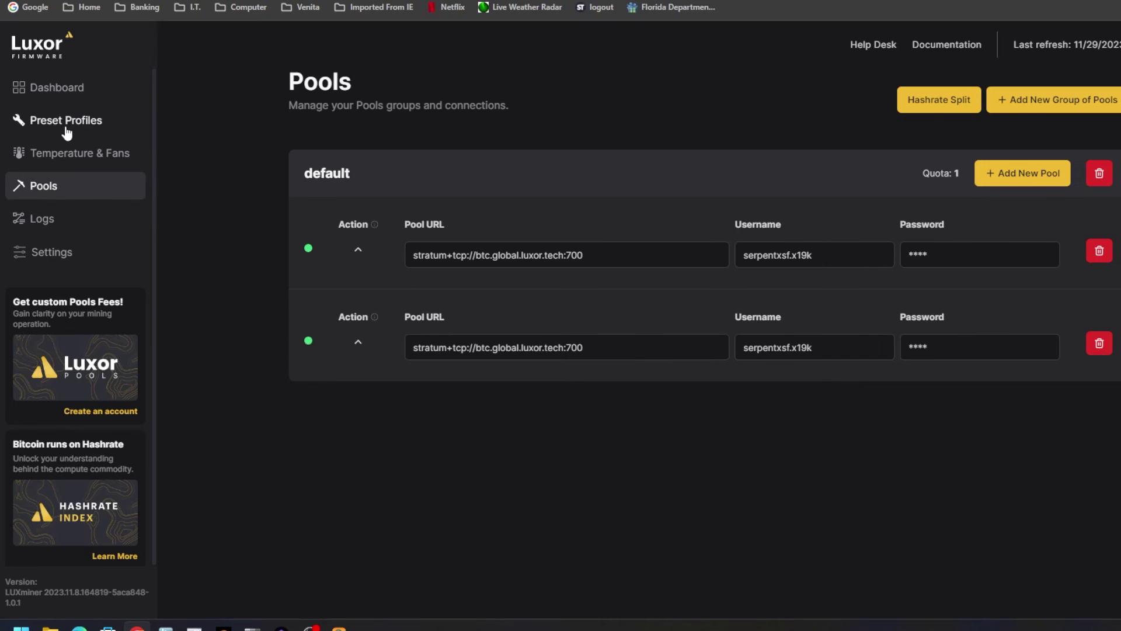
{"action": "left_click", "coordinate": [35, 153]}
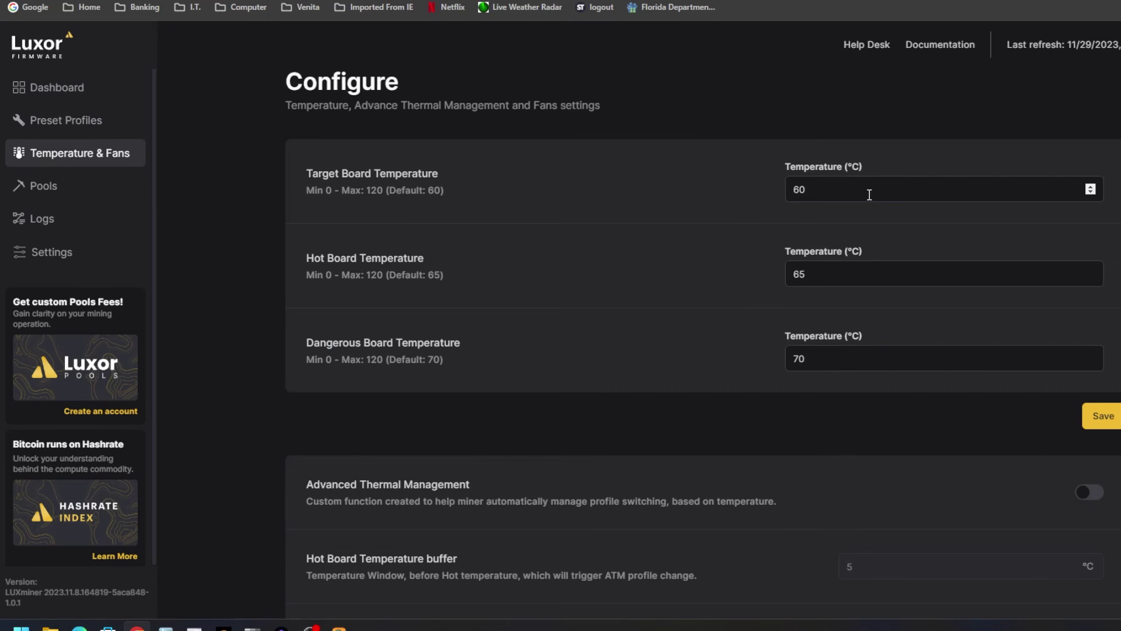
Review the board temperature thresholds: target 60 °C, hot board value, and dangerous 70 °C.
{"action": "left_click_drag", "start_coordinate": [868, 192], "coordinate": [682, 190]}
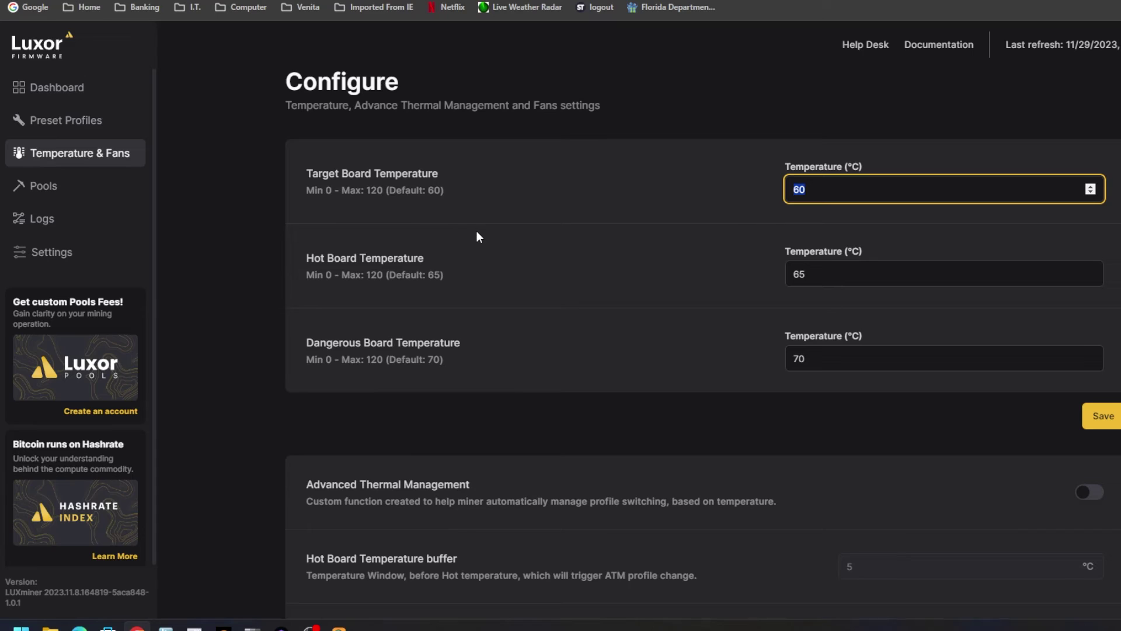
{"action": "left_click", "coordinate": [829, 277]}
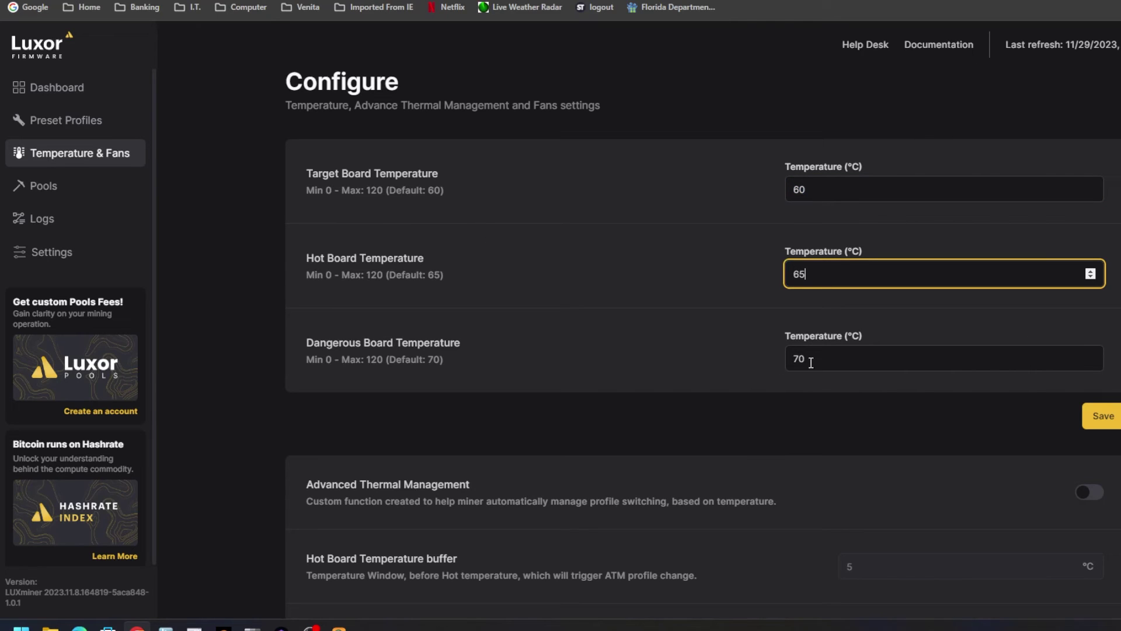
{"action": "left_click_drag", "start_coordinate": [815, 360], "coordinate": [638, 353]}
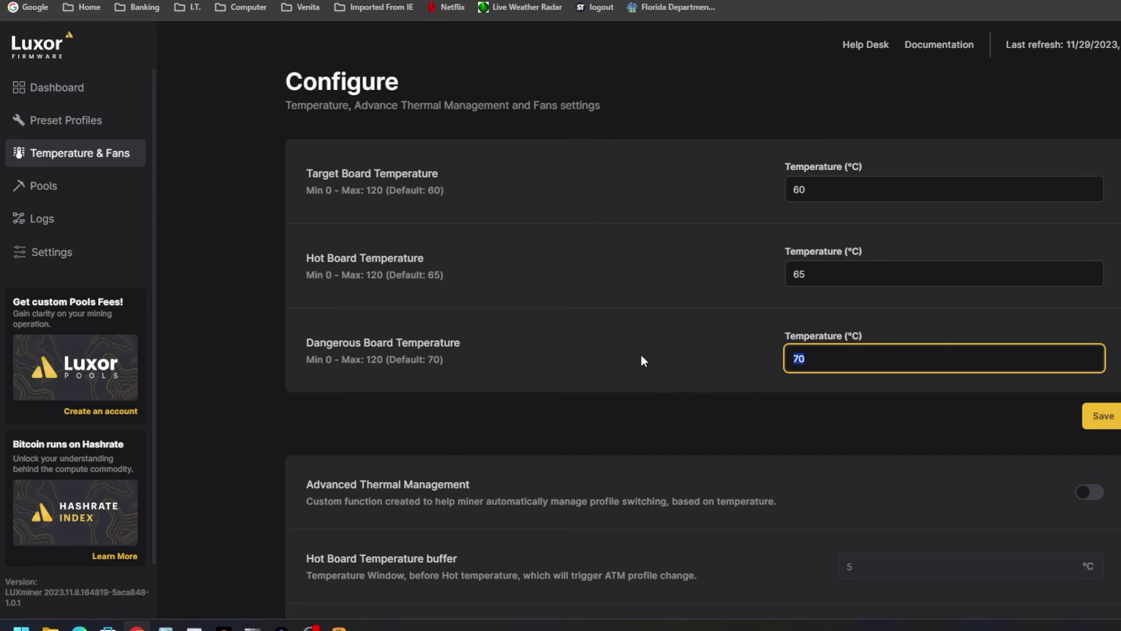
{"action": "scroll", "coordinate": [639, 353], "scroll_direction": "down", "scroll_amount": 4}
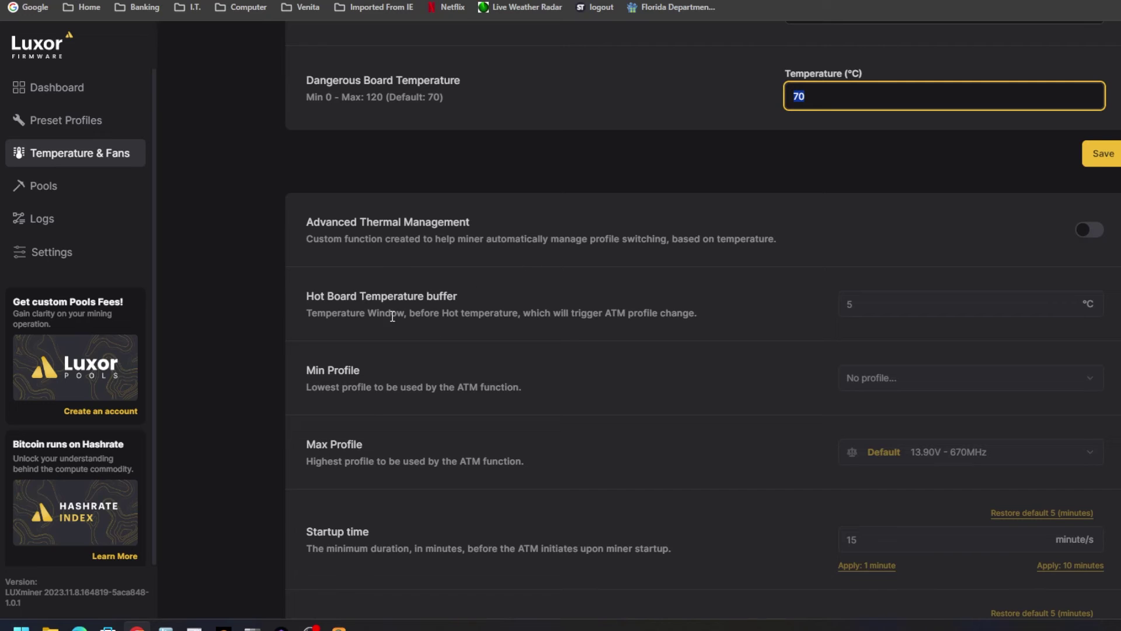
{"action": "scroll", "coordinate": [552, 335], "scroll_direction": "down", "scroll_amount": 2}
{"action": "scroll", "coordinate": [613, 341], "scroll_direction": "up", "scroll_amount": 1}
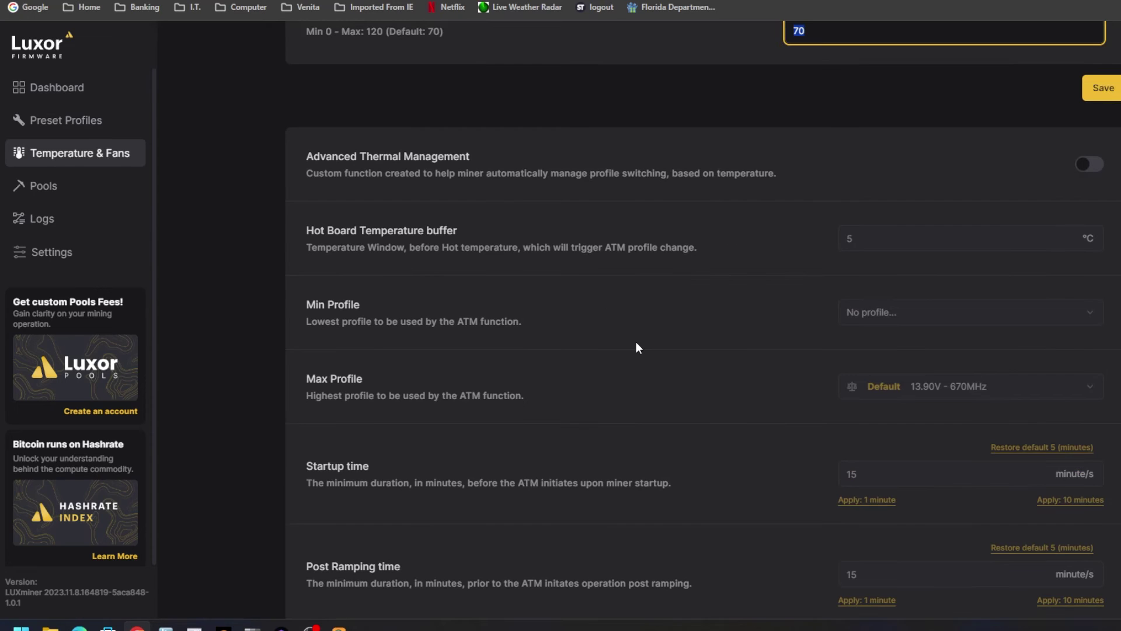
{"action": "scroll", "coordinate": [635, 348], "scroll_direction": "up", "scroll_amount": 1}
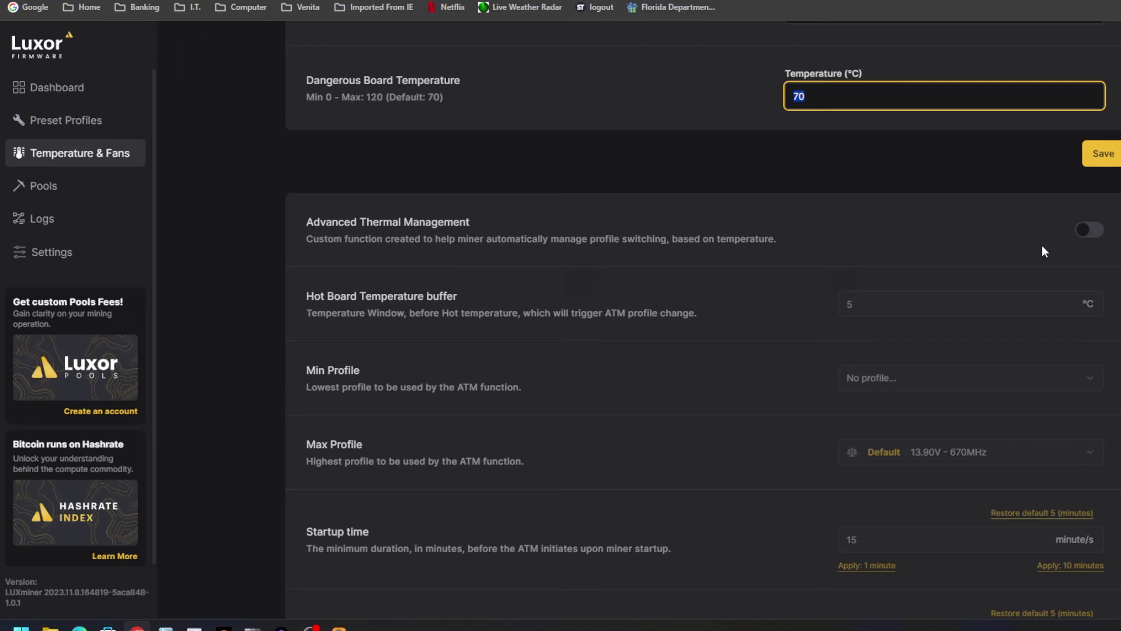
{"action": "left_click", "coordinate": [979, 252]}
Highlight the Advanced Thermal Management heading and description, leaving the feature switched off.
{"action": "left_click_drag", "start_coordinate": [299, 219], "coordinate": [495, 222]}
{"action": "left_click", "coordinate": [373, 250]}
{"action": "left_click_drag", "start_coordinate": [310, 239], "coordinate": [580, 243]}
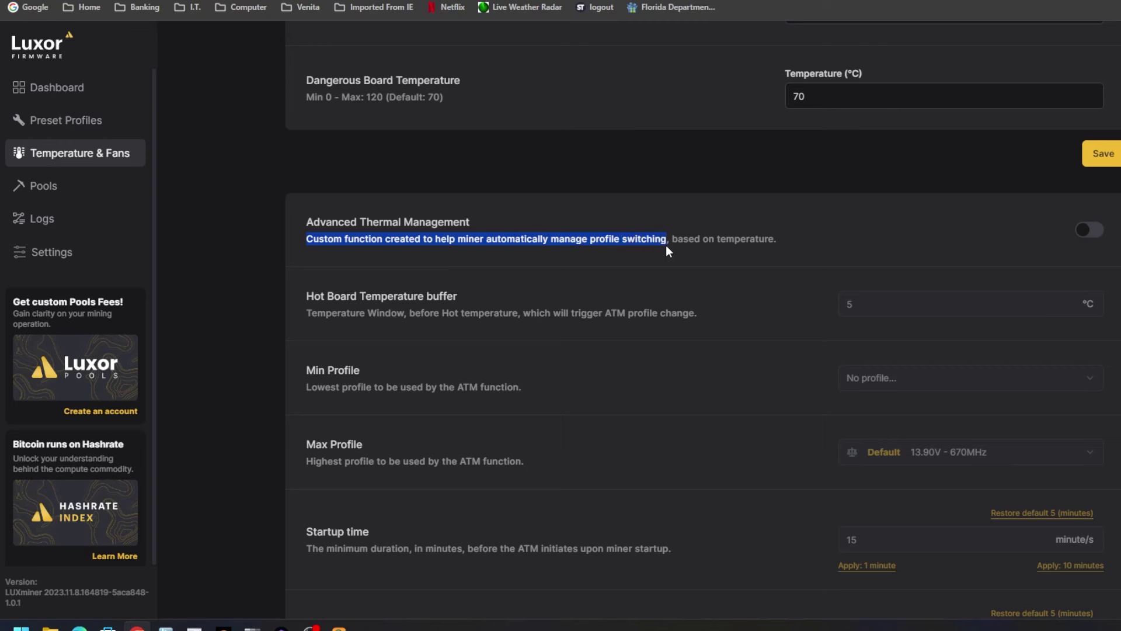
{"action": "left_click_drag", "start_coordinate": [666, 245], "coordinate": [790, 240]}
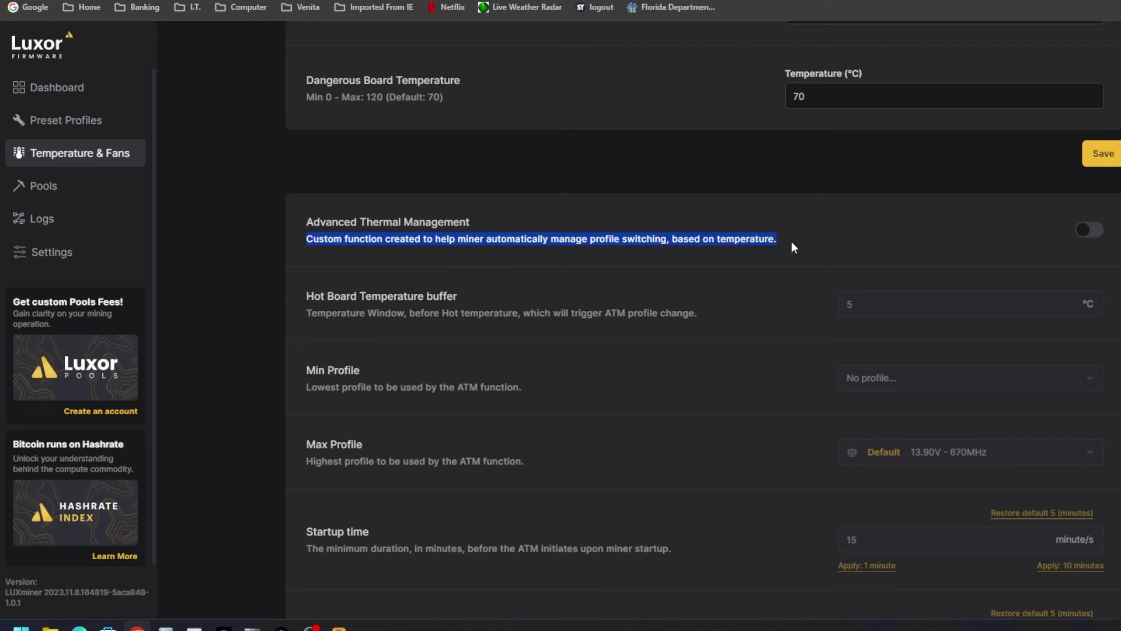
Enable Advanced Thermal Management and highlight the Hot Board Temperature buffer explanation.
{"action": "left_click", "coordinate": [1089, 232]}
{"action": "scroll", "coordinate": [847, 264], "scroll_direction": "down", "scroll_amount": 1}
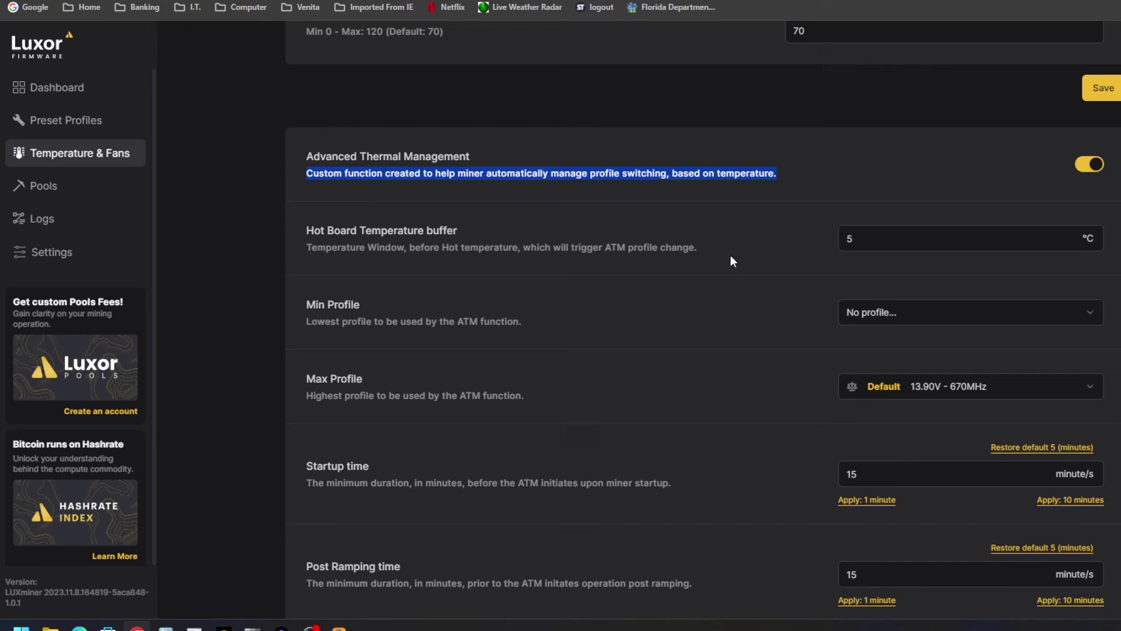
{"action": "left_click_drag", "start_coordinate": [307, 229], "coordinate": [716, 257]}
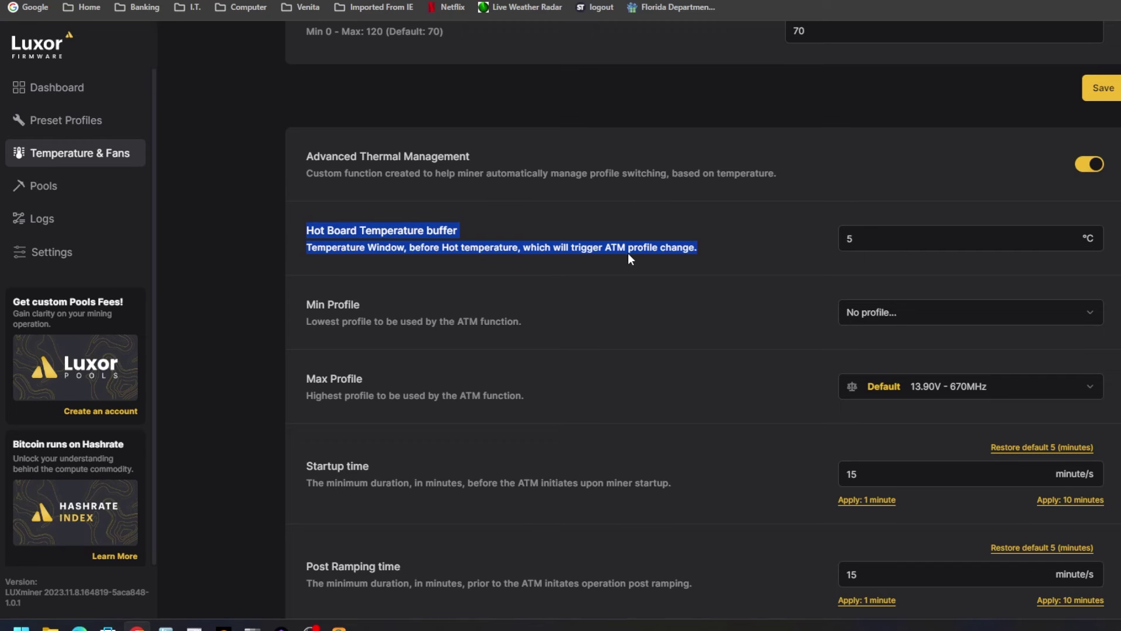
{"action": "scroll", "coordinate": [763, 257], "scroll_direction": "down", "scroll_amount": 2}
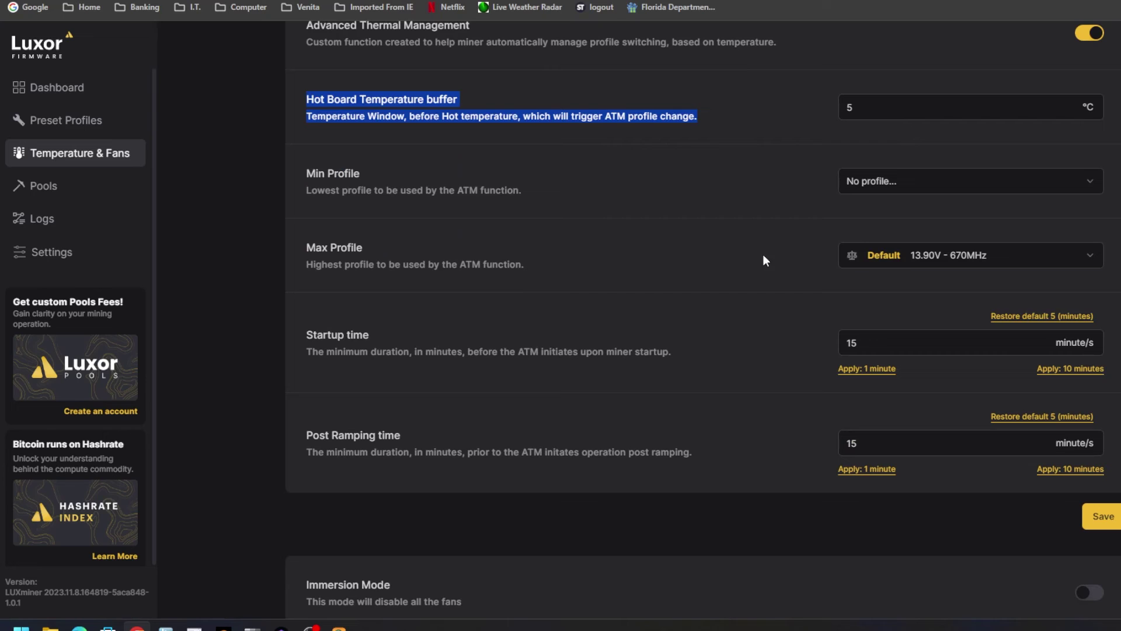
Browse the Min Profile list and leave it unset, keeping Max Profile at Default 13.90V - 670MHz.
{"action": "left_click", "coordinate": [908, 181]}
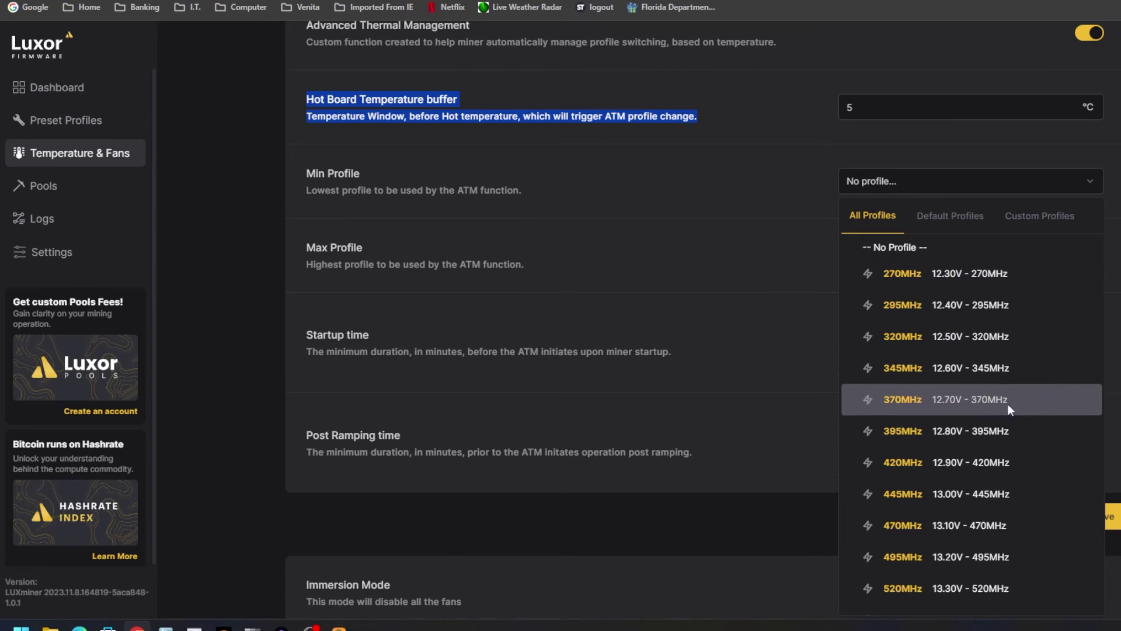
{"action": "scroll", "coordinate": [1027, 501], "scroll_direction": "down", "scroll_amount": 4}
{"action": "scroll", "coordinate": [1025, 499], "scroll_direction": "down", "scroll_amount": 3}
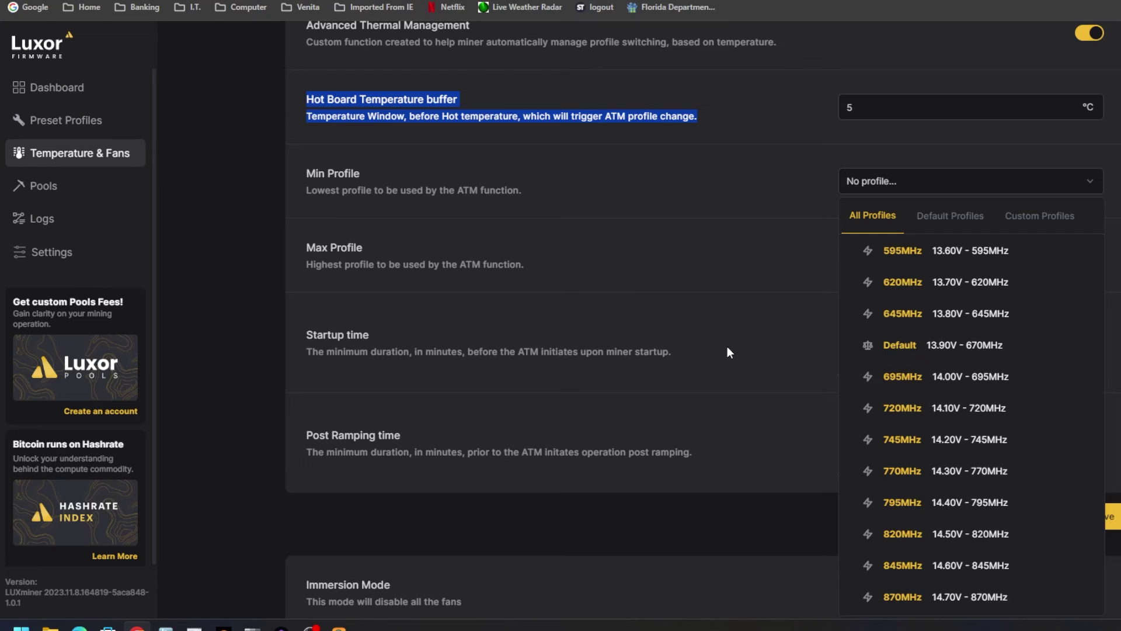
{"action": "left_click", "coordinate": [737, 239]}
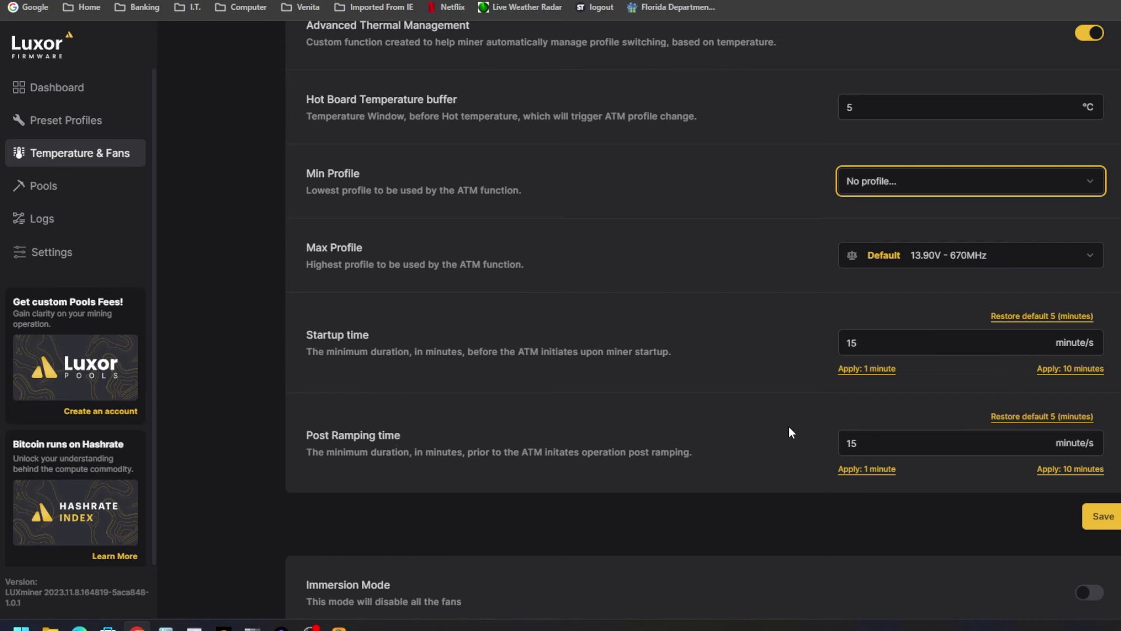
Scroll past Immersion Mode and Fans Speed, then go to the Preset Profiles configure page.
{"action": "scroll", "coordinate": [787, 426], "scroll_direction": "down", "scroll_amount": 4}
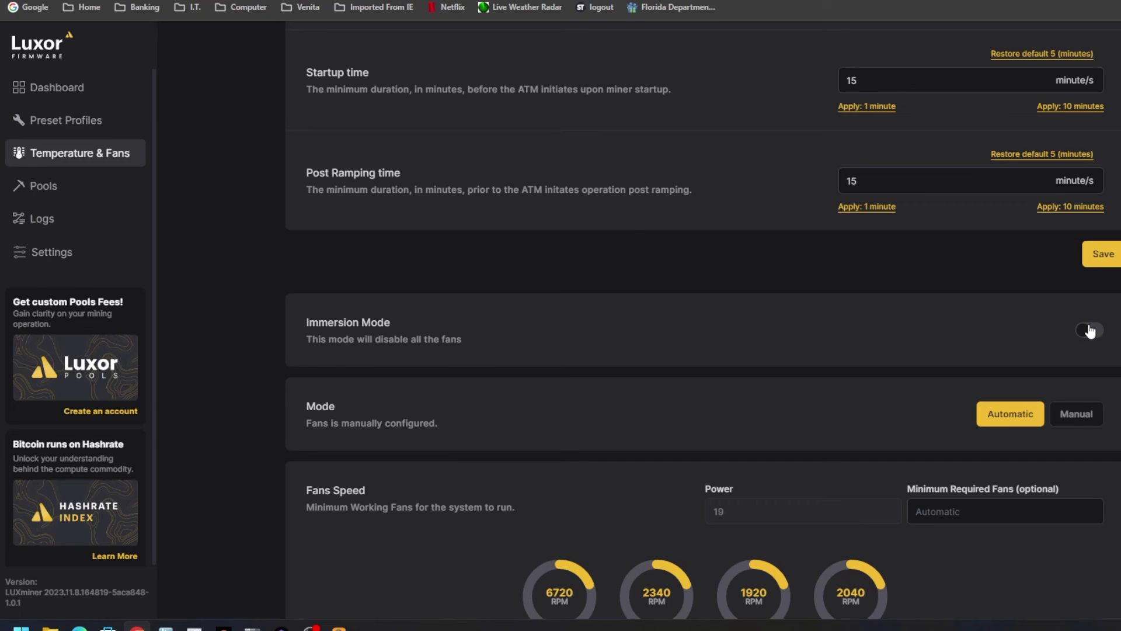
{"action": "scroll", "coordinate": [908, 312], "scroll_direction": "down", "scroll_amount": 1}
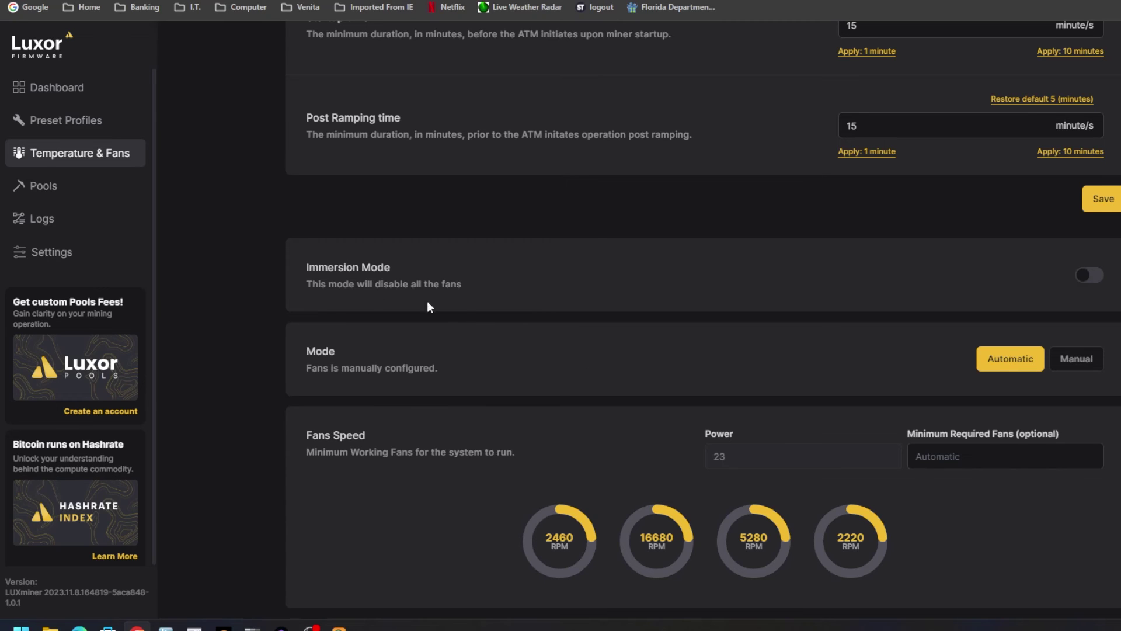
{"action": "left_click", "coordinate": [63, 123]}
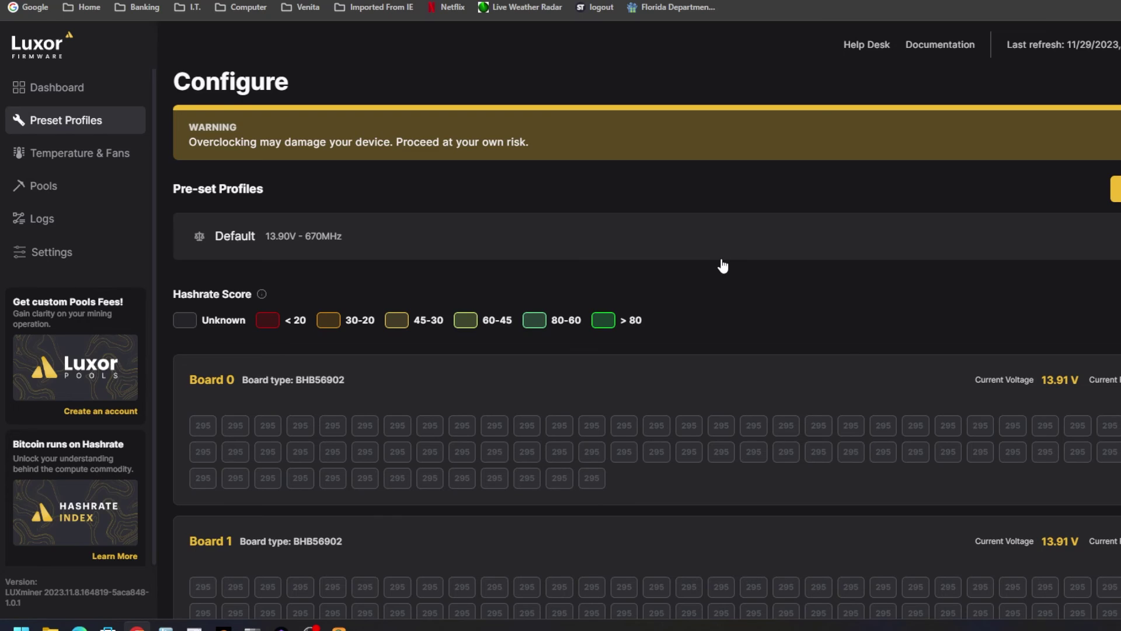
{"action": "scroll", "coordinate": [808, 292], "scroll_direction": "down", "scroll_amount": 2}
{"action": "scroll", "coordinate": [808, 292], "scroll_direction": "up", "scroll_amount": 2}
{"action": "left_click_drag", "start_coordinate": [188, 142], "coordinate": [474, 150]}
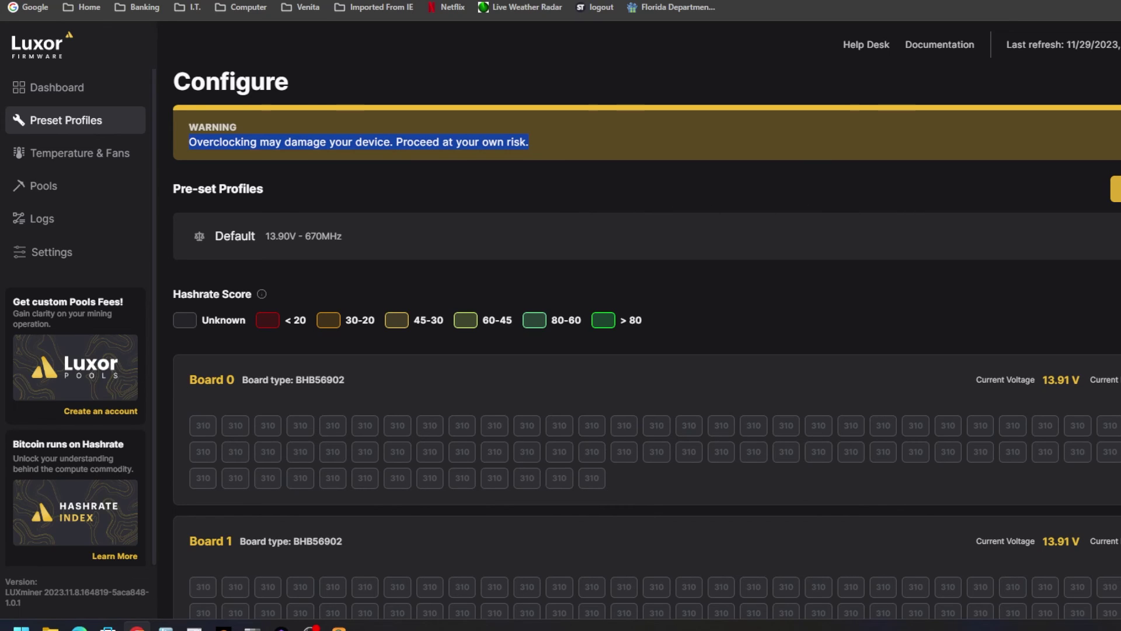
{"action": "left_click", "coordinate": [1115, 189]}
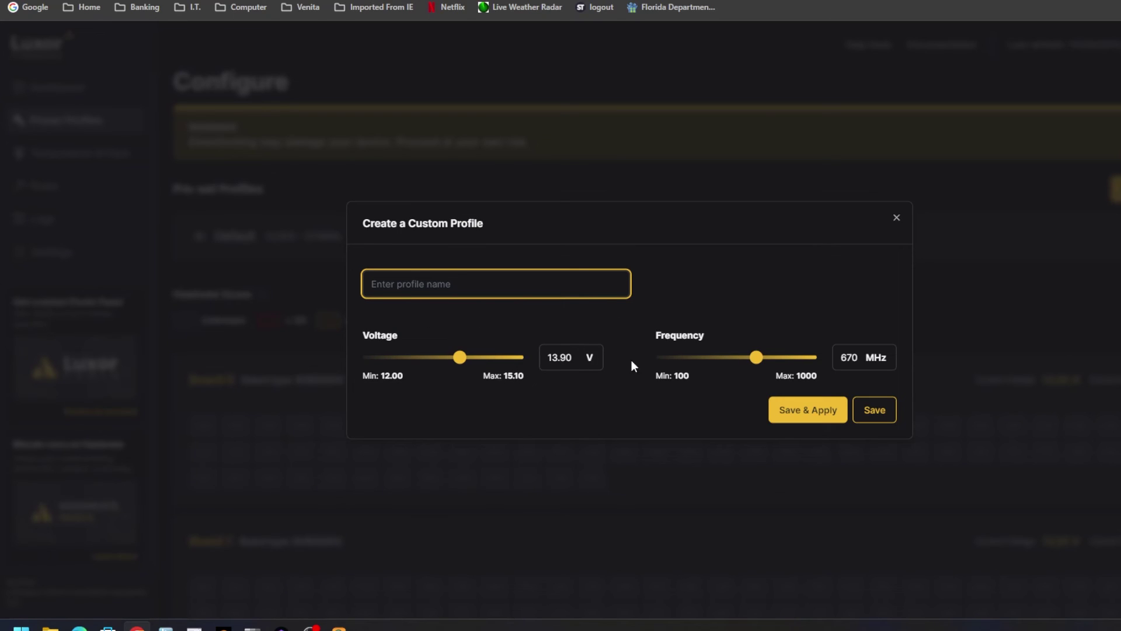
{"action": "left_click_drag", "start_coordinate": [756, 355], "coordinate": [745, 363]}
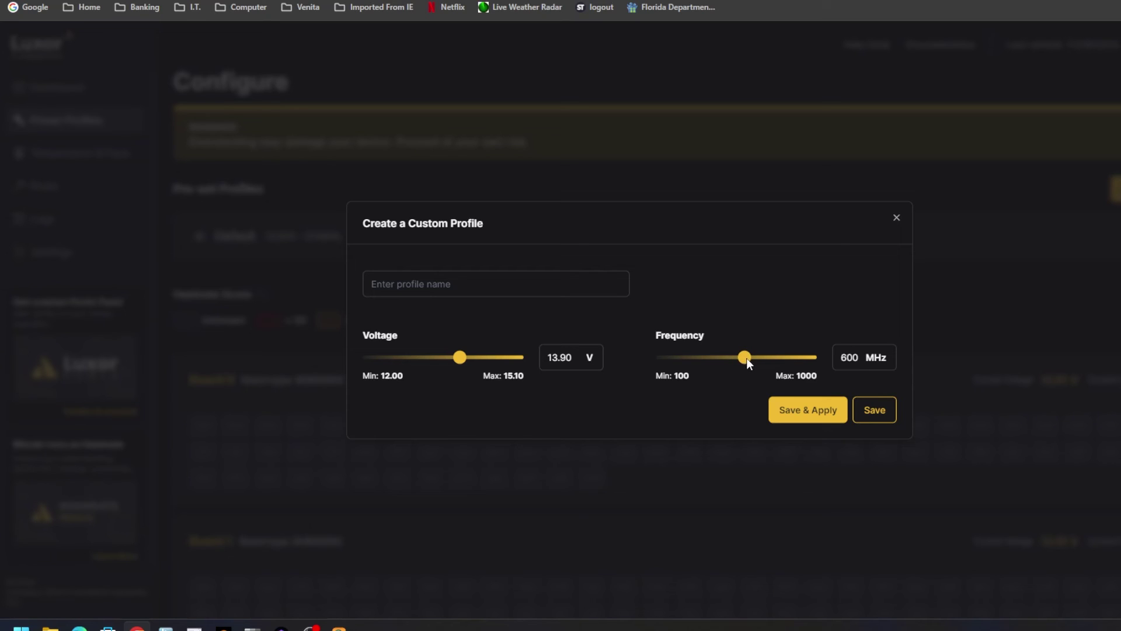
{"action": "left_click_drag", "start_coordinate": [461, 357], "coordinate": [436, 354]}
{"action": "right_click", "coordinate": [436, 354]}
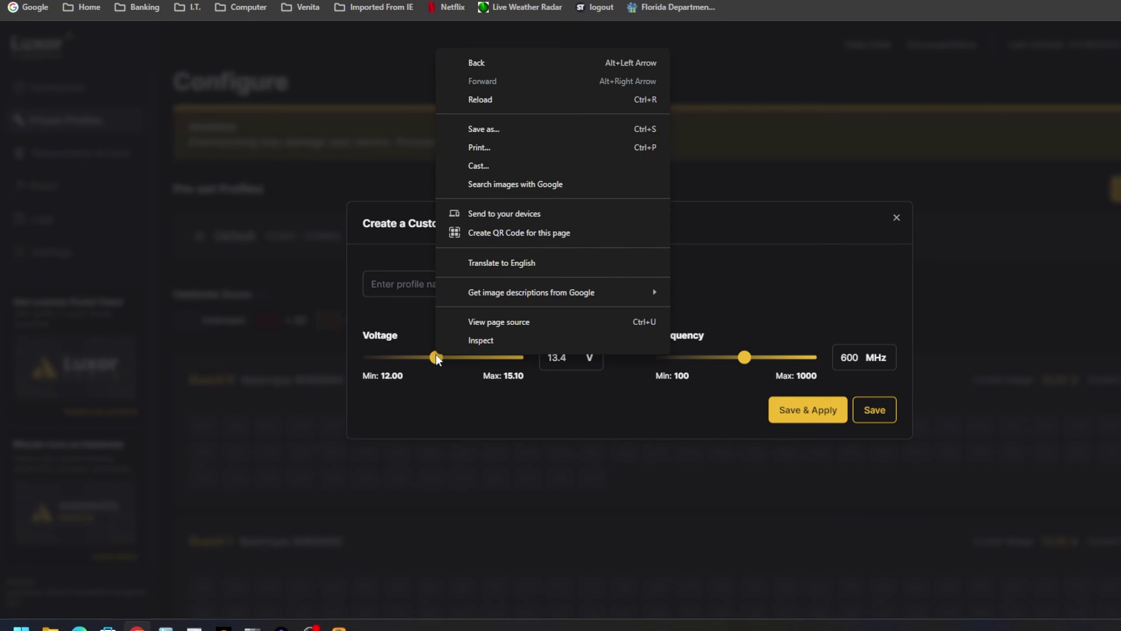
{"action": "left_click", "coordinate": [509, 395]}
{"action": "left_click_drag", "start_coordinate": [503, 363], "coordinate": [411, 357]}
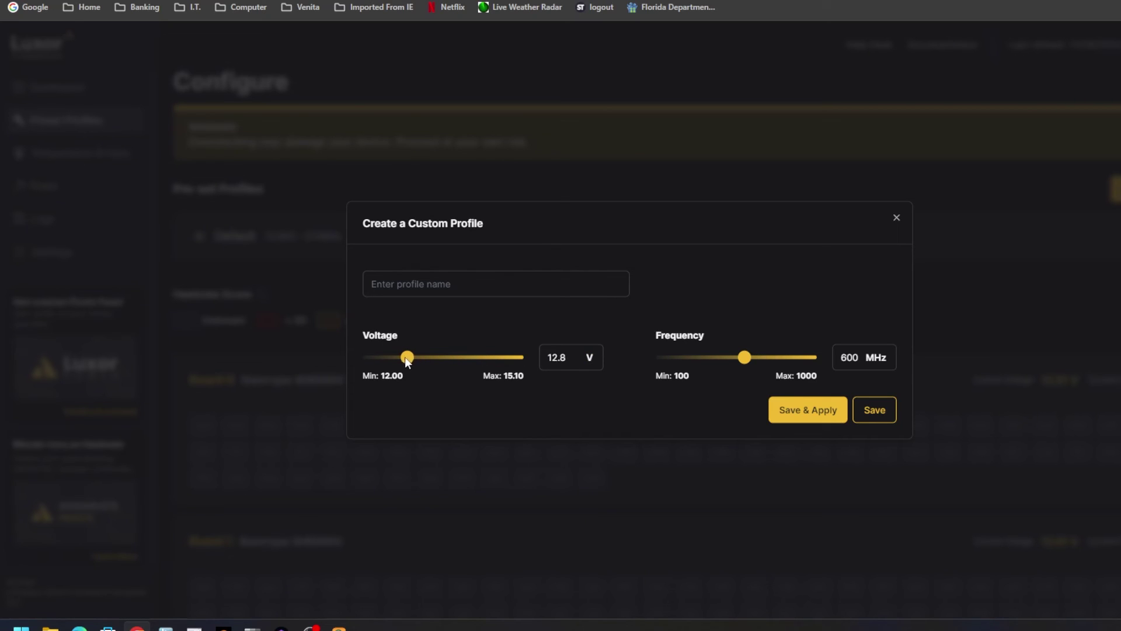
{"action": "left_click_drag", "start_coordinate": [406, 358], "coordinate": [415, 357]}
{"action": "left_click", "coordinate": [895, 218]}
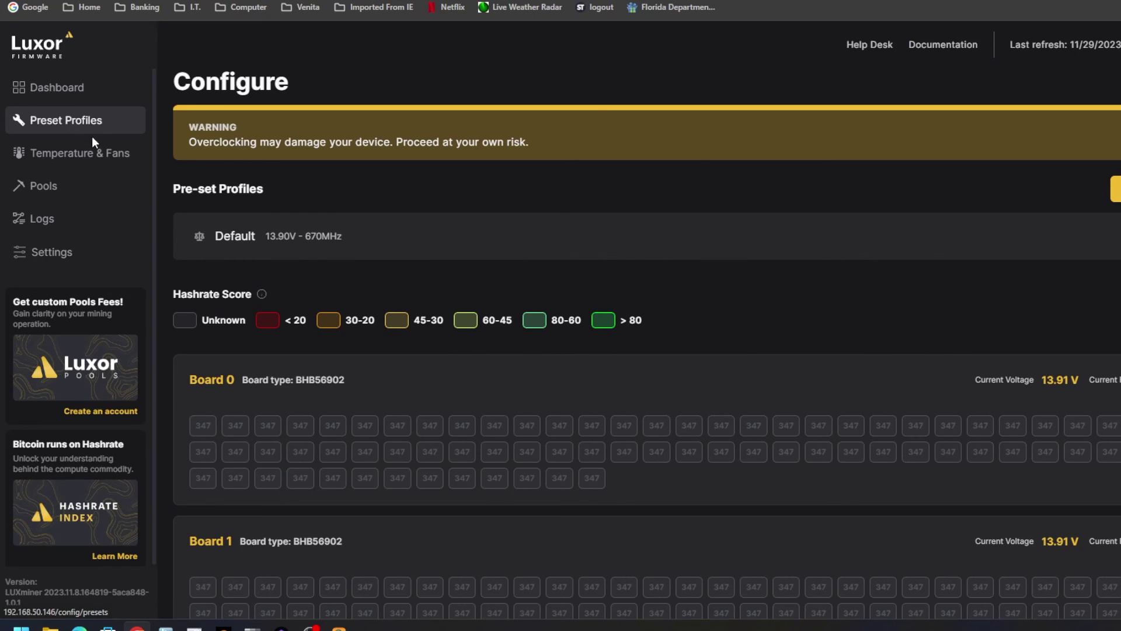
Check the Dashboard's 72.27 TH/s hashrate chart, the three hash boards and the Luxor pools.
{"action": "scroll", "coordinate": [706, 331], "scroll_direction": "down", "scroll_amount": 4}
{"action": "scroll", "coordinate": [705, 334], "scroll_direction": "up", "scroll_amount": 4}
{"action": "left_click", "coordinate": [78, 89]}
{"action": "scroll", "coordinate": [1020, 454], "scroll_direction": "down", "scroll_amount": 5}
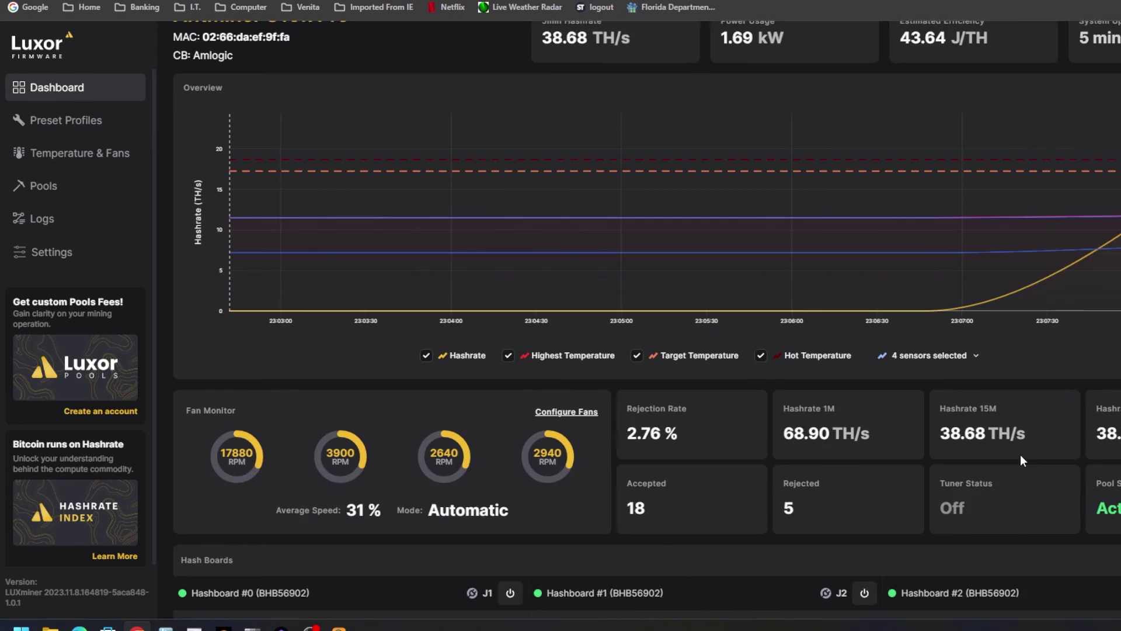
{"action": "scroll", "coordinate": [1020, 454], "scroll_direction": "down", "scroll_amount": 2}
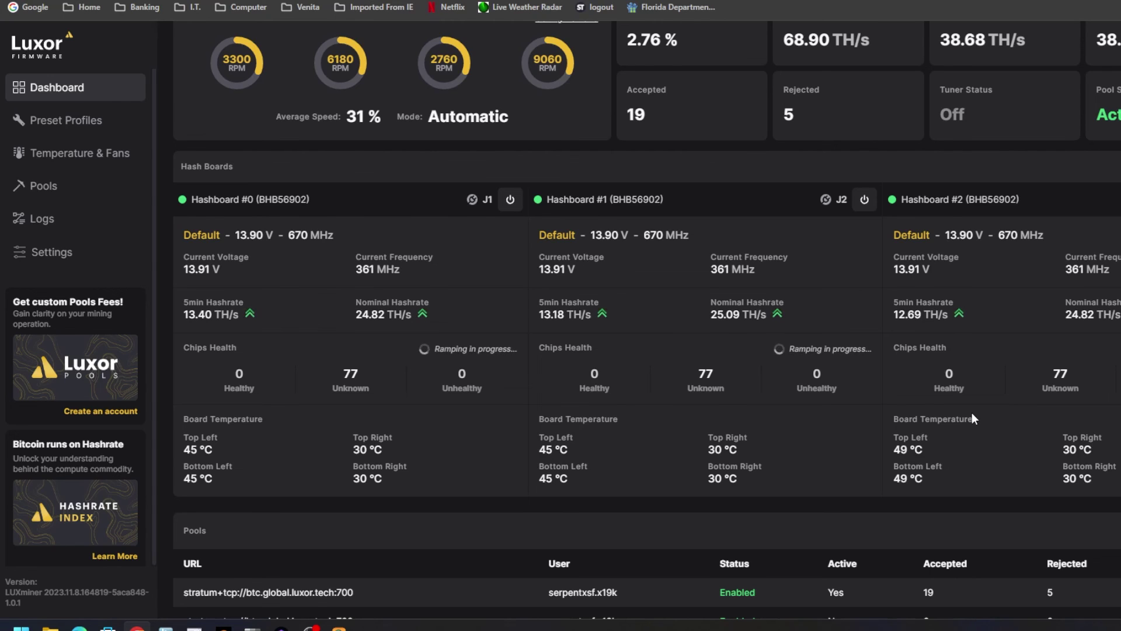
{"action": "scroll", "coordinate": [972, 415], "scroll_direction": "down", "scroll_amount": 1}
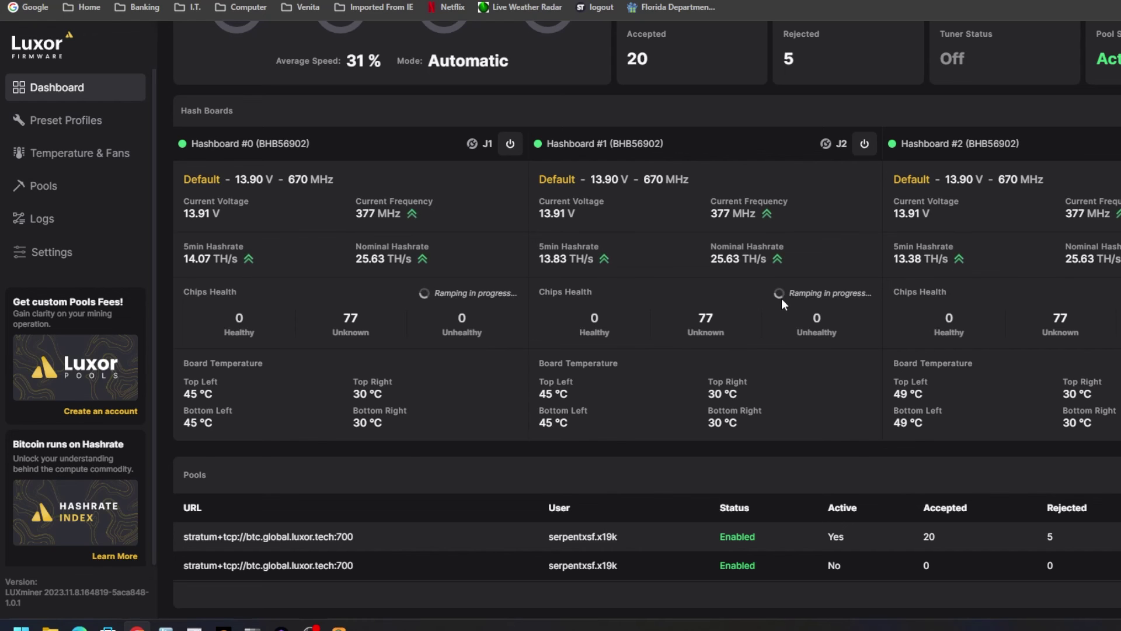
{"action": "scroll", "coordinate": [781, 299], "scroll_direction": "up", "scroll_amount": 5}
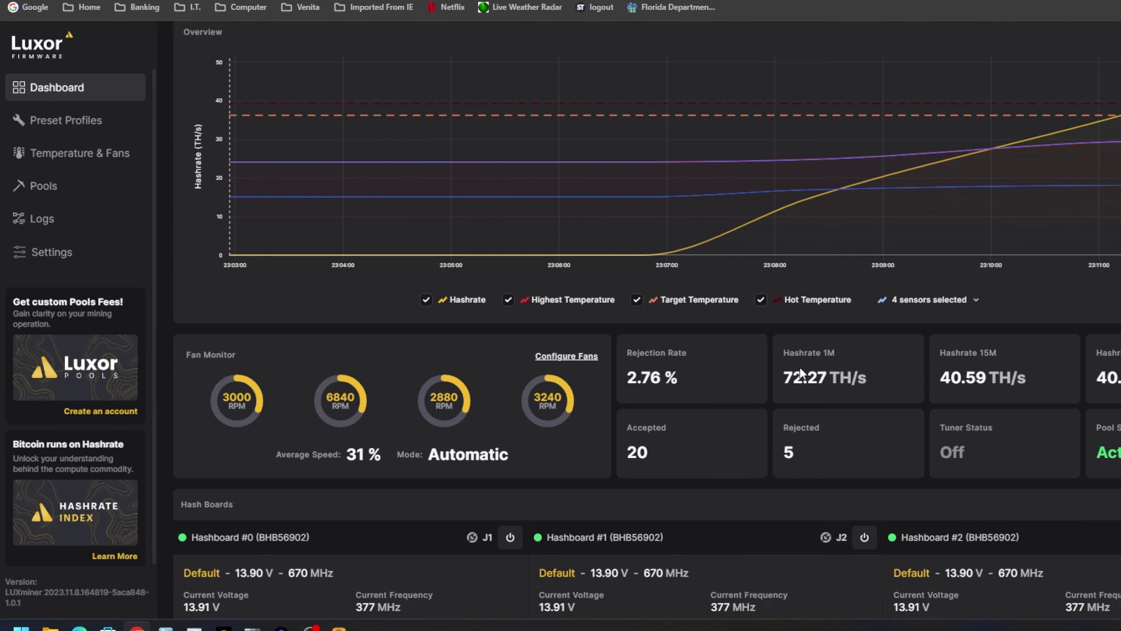
{"action": "scroll", "coordinate": [797, 375], "scroll_direction": "up", "scroll_amount": 2}
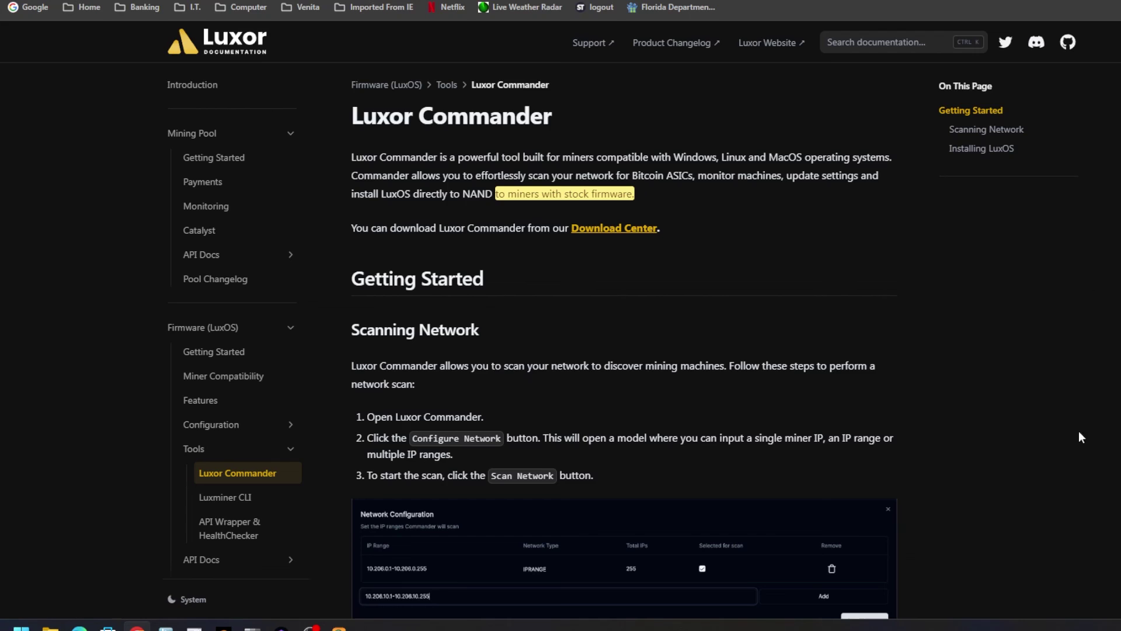
Bring LuxOS Commander to the front, showing four scanned miners with 192.168.50.146 running LuxOS.
{"action": "left_click", "coordinate": [338, 627]}
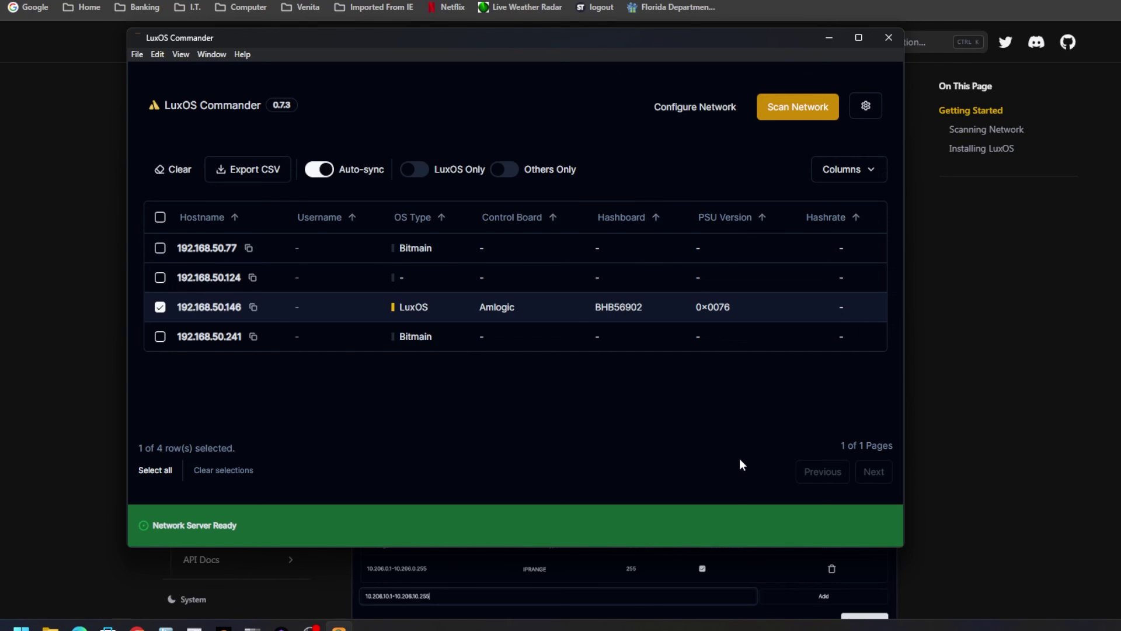
Minimize LuxOS Commander to reveal the Luxor Commander documentation page.
{"action": "left_click", "coordinate": [829, 40]}
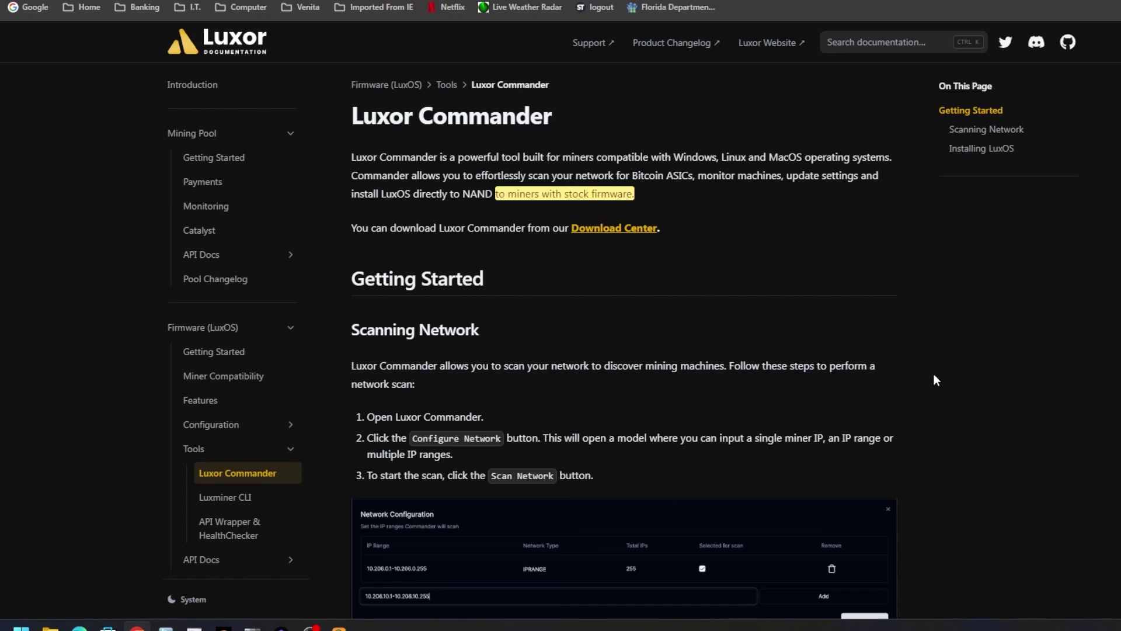
{"action": "left_click", "coordinate": [338, 625]}
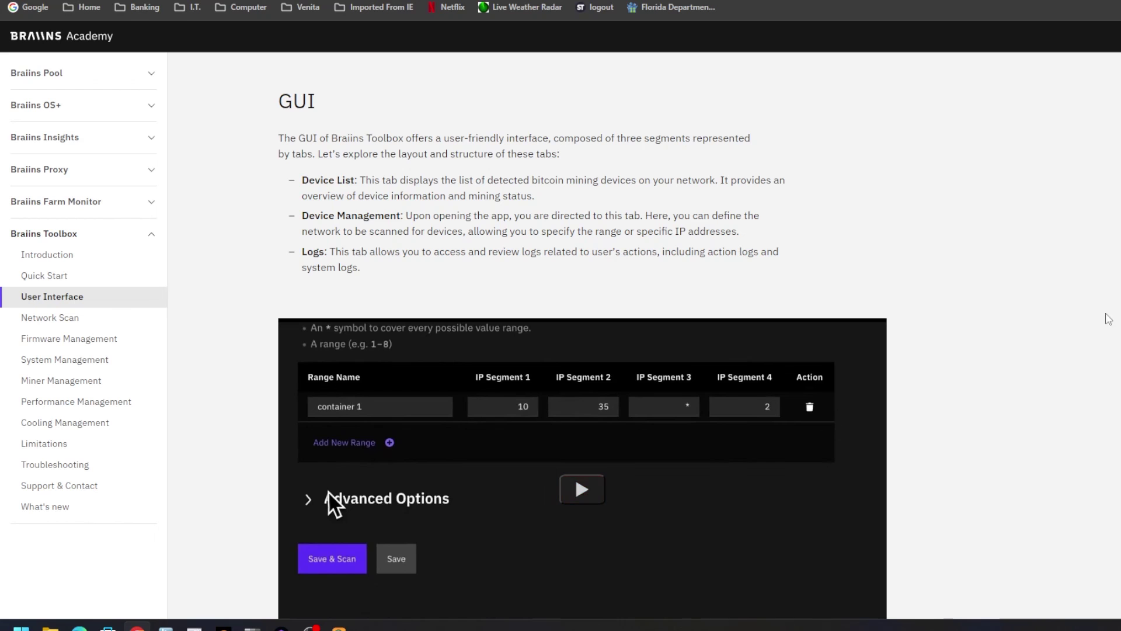
{"action": "key", "text": "ctrl+Tab"}
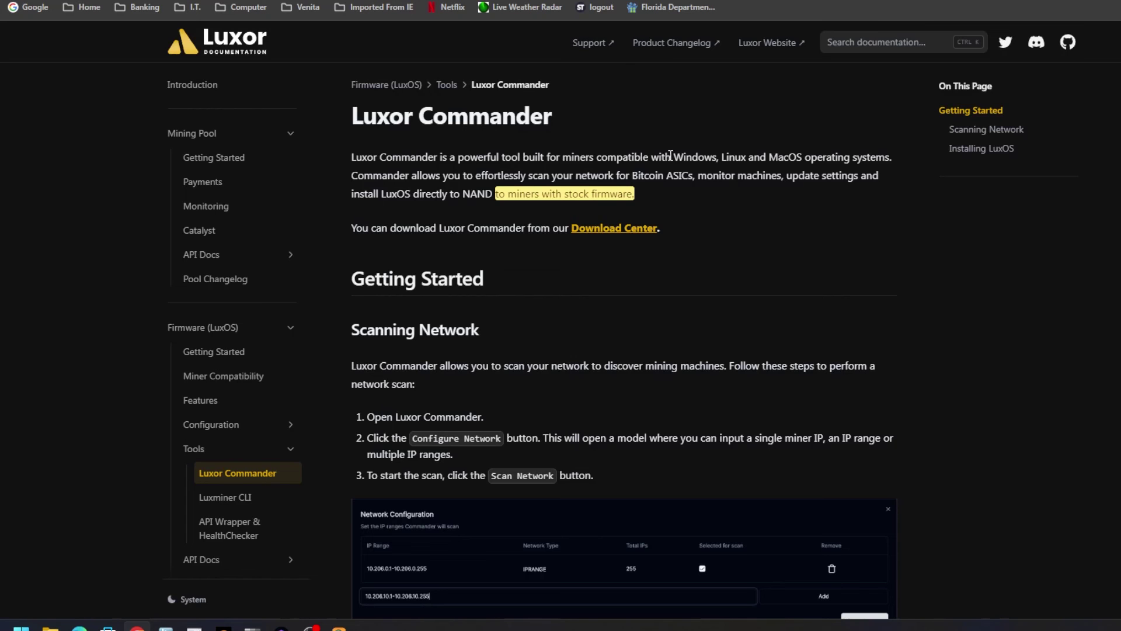